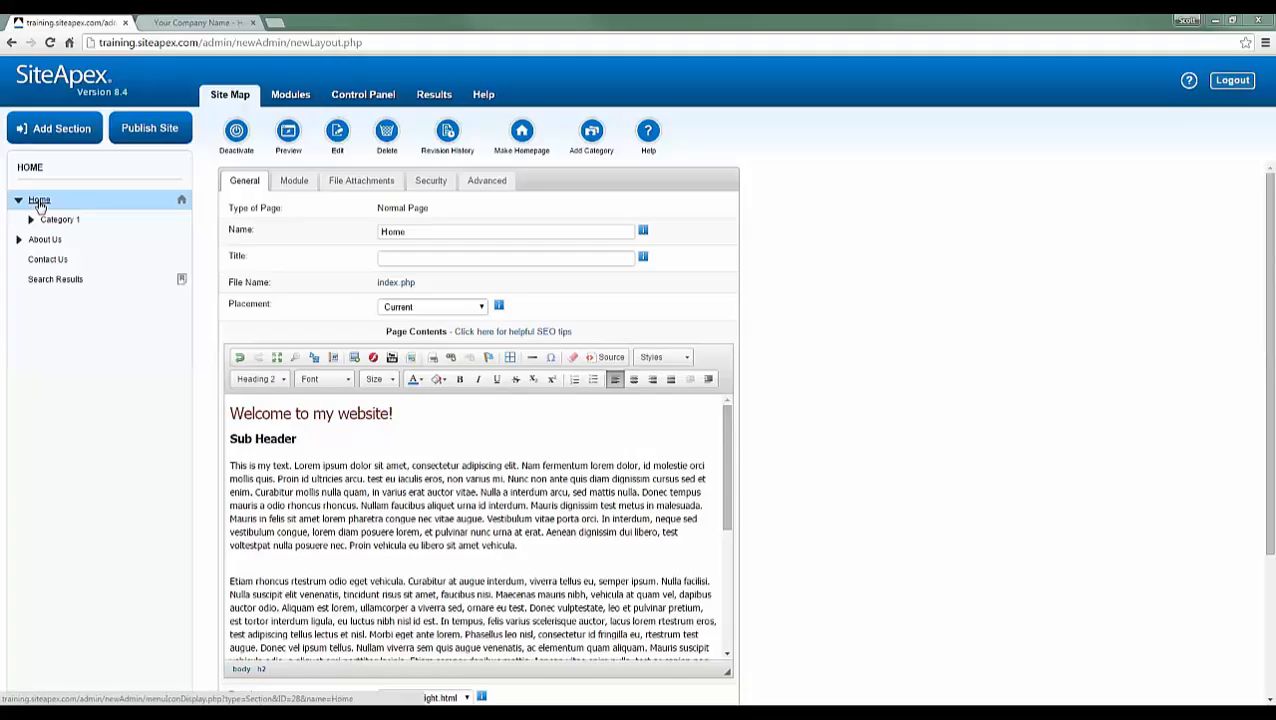
- Open the Home page for editing and format the "Welcome to my website!" line as Heading 1
click(40, 202)
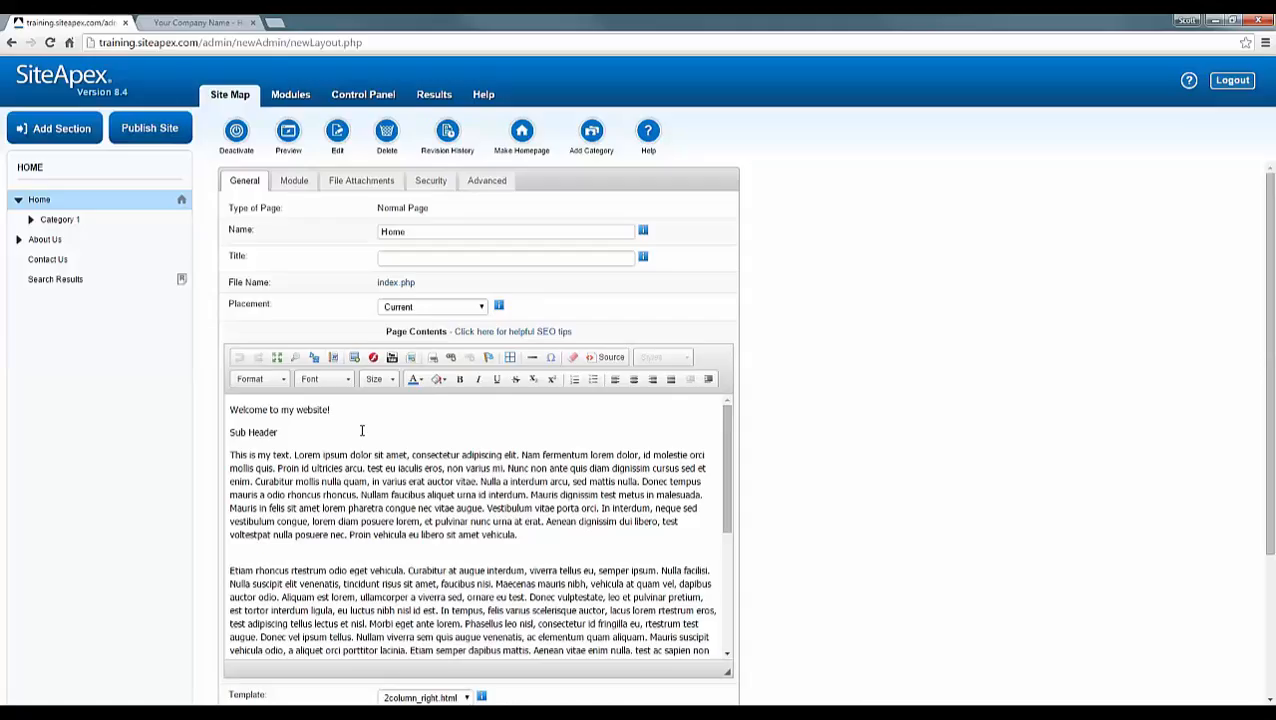
scroll(362, 430, down, 1)
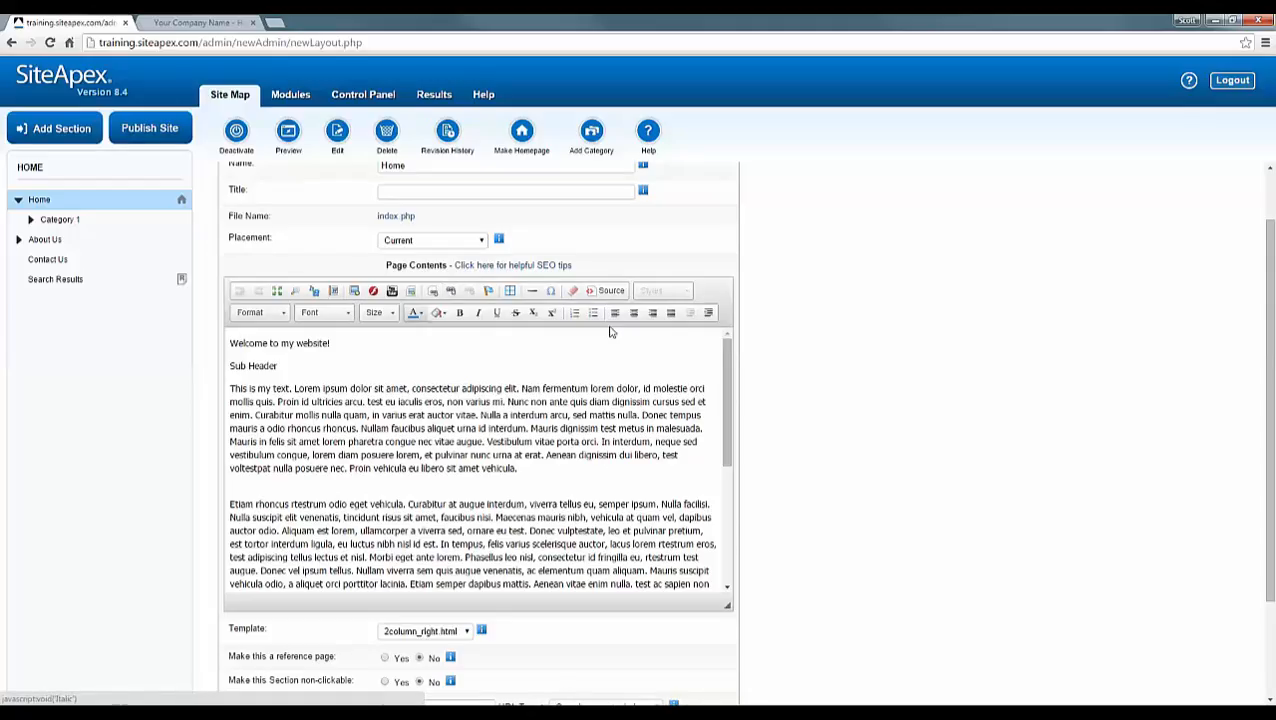
click(305, 364)
click(231, 344)
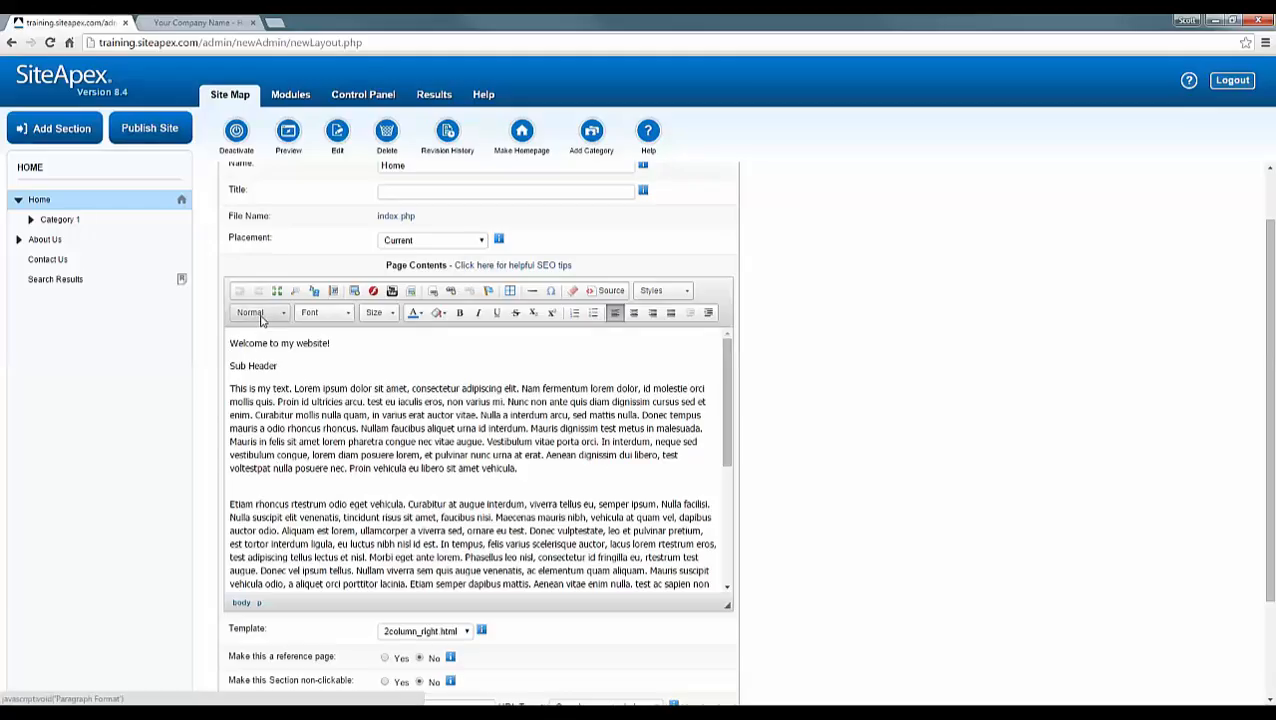
click(273, 318)
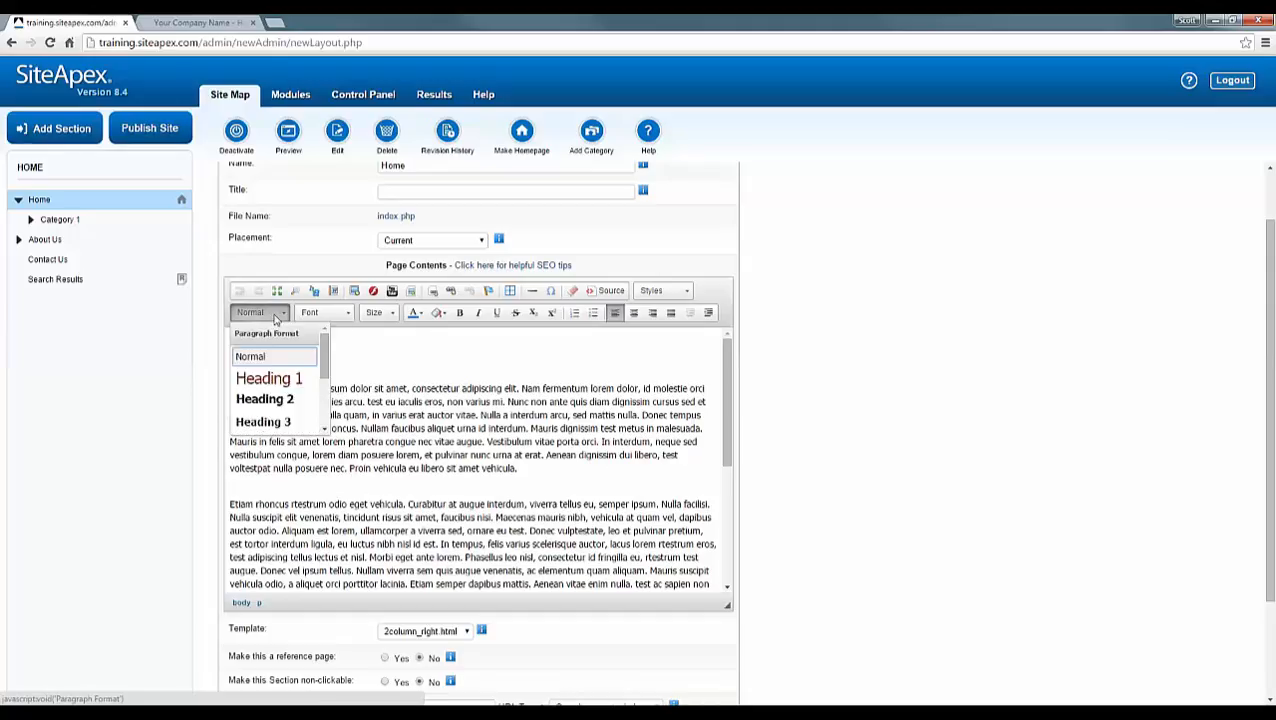
scroll(320, 357, down, 2)
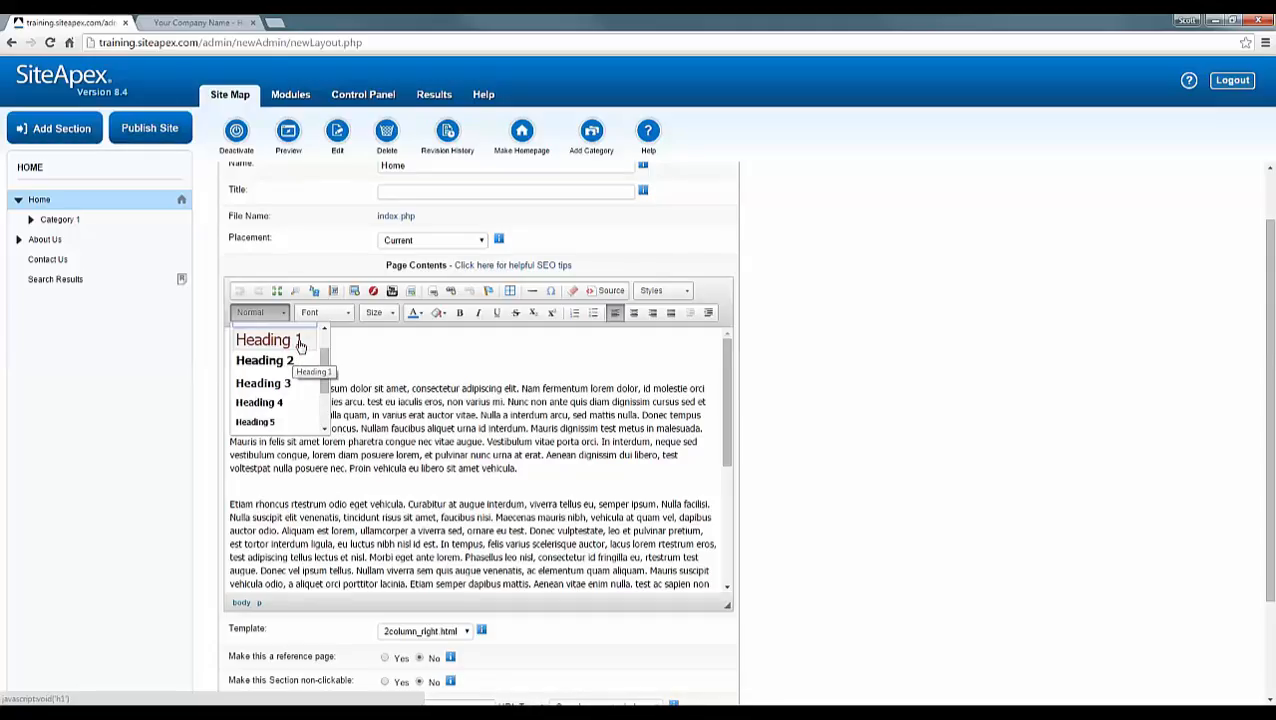
click(300, 344)
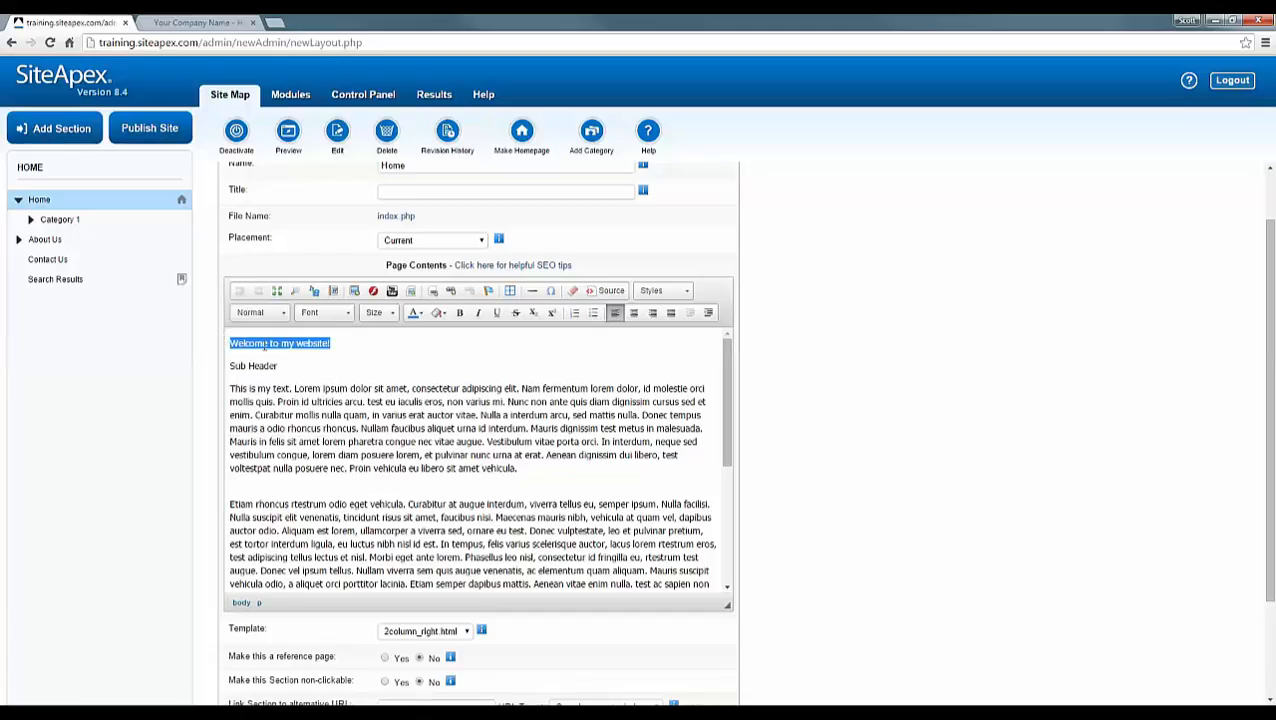
click(262, 312)
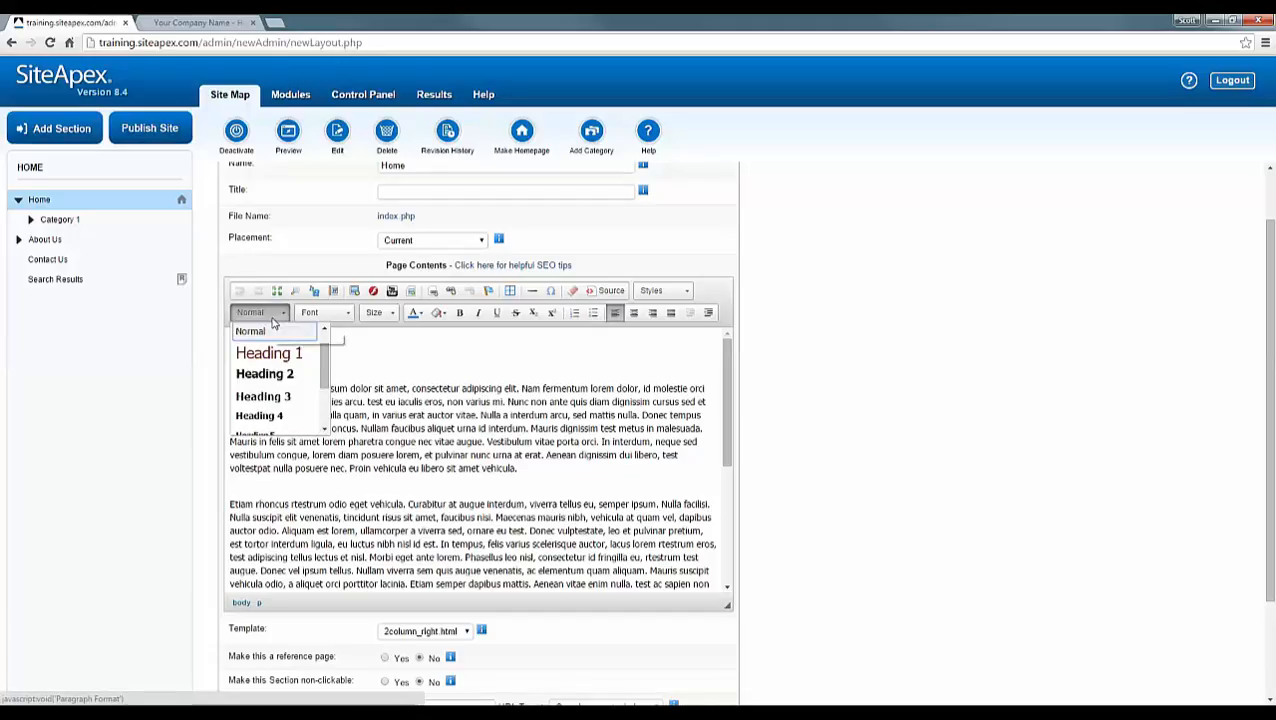
click(269, 354)
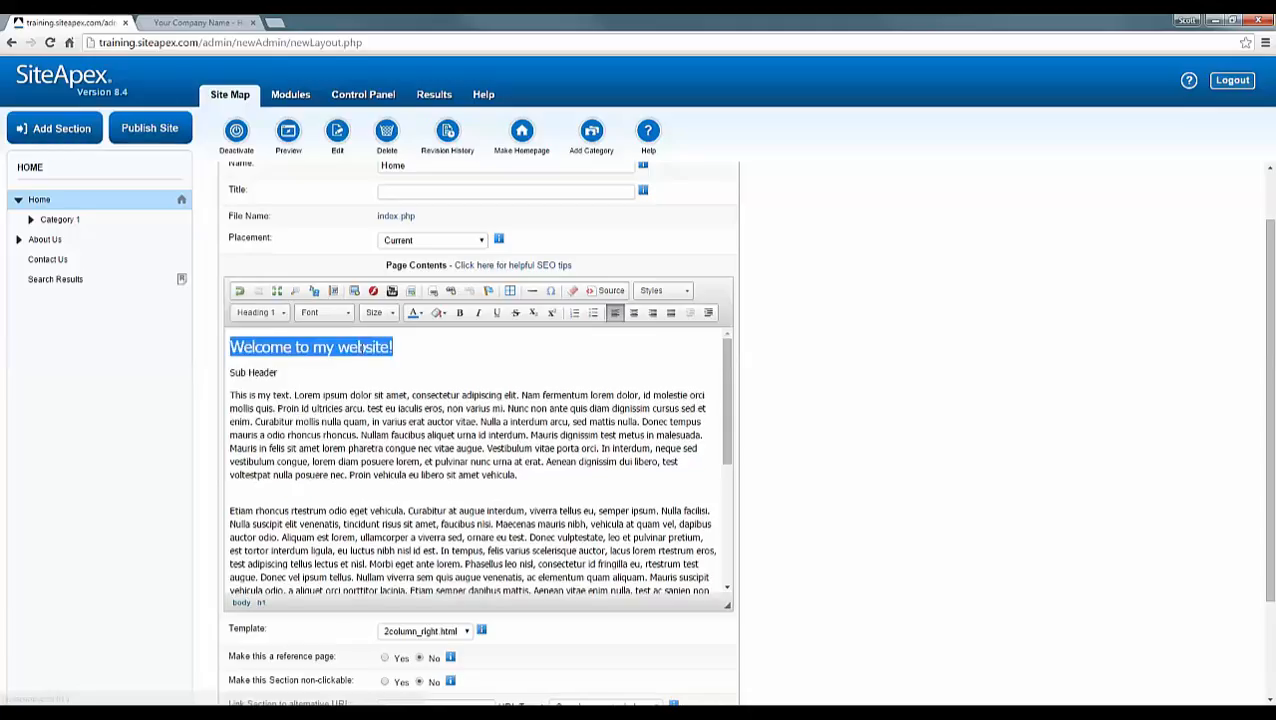
click(397, 348)
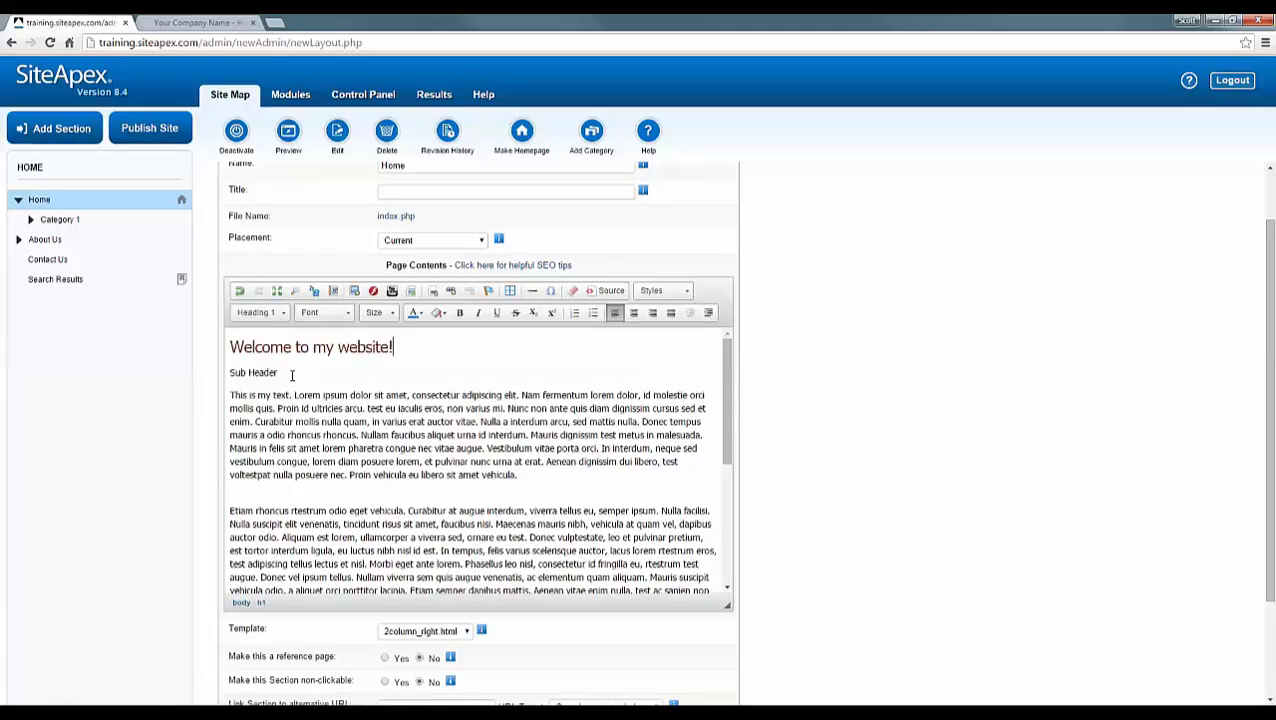
- Format the "Sub Header" line as Heading 2 and compare it with the welcome heading
drag(291, 372, 227, 373)
click(266, 314)
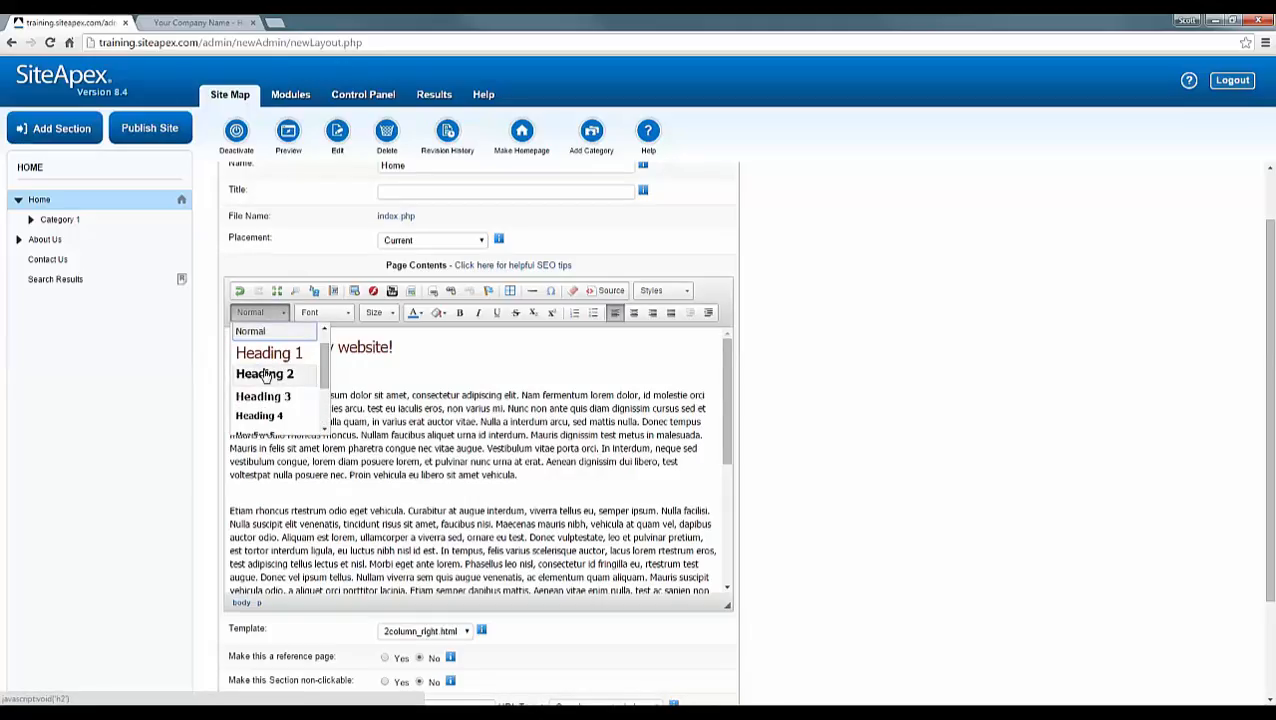
click(266, 375)
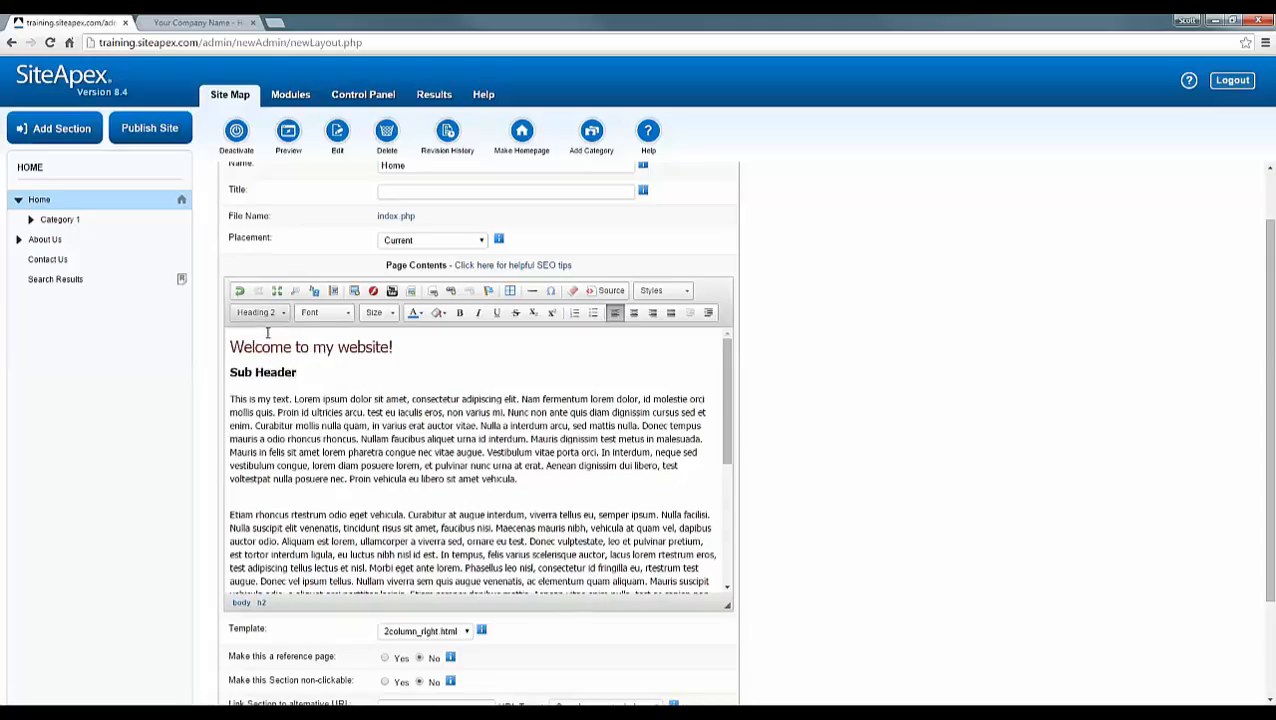
click(316, 346)
click(268, 371)
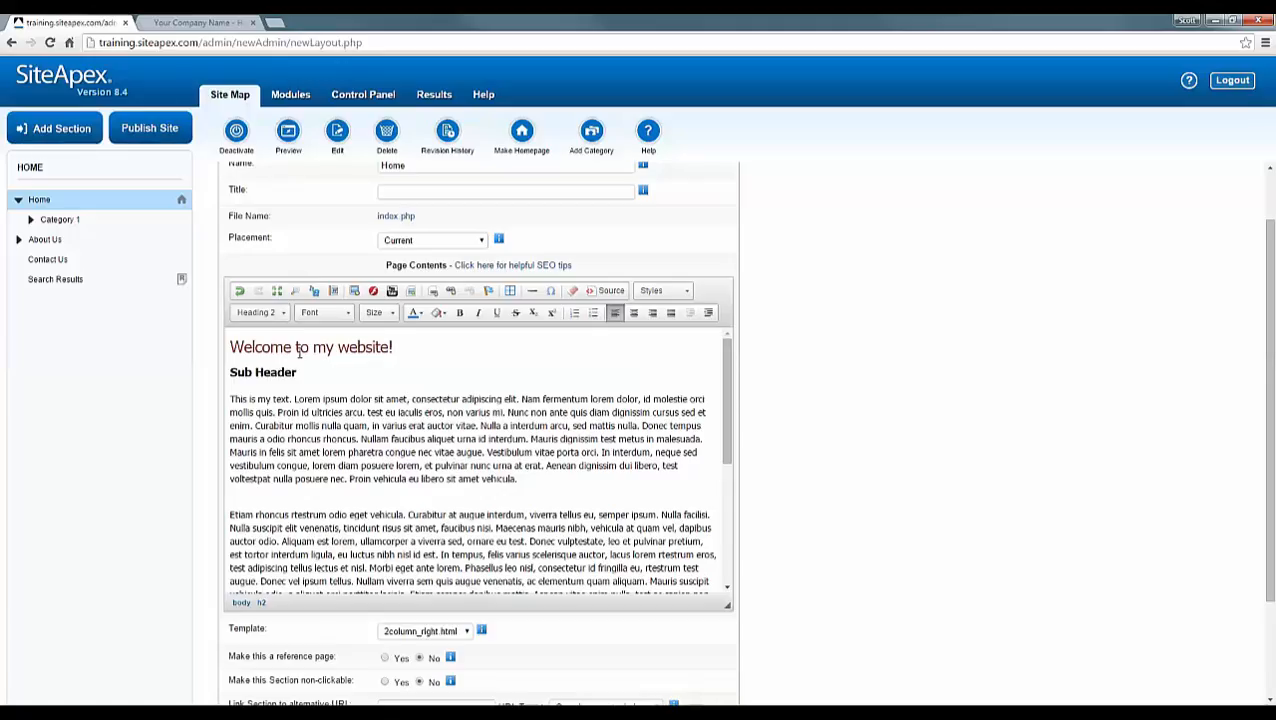
- Set both the "Welcome to my website!" and "Sub Header" lines back to the Normal paragraph format
click(307, 348)
click(397, 347)
click(274, 316)
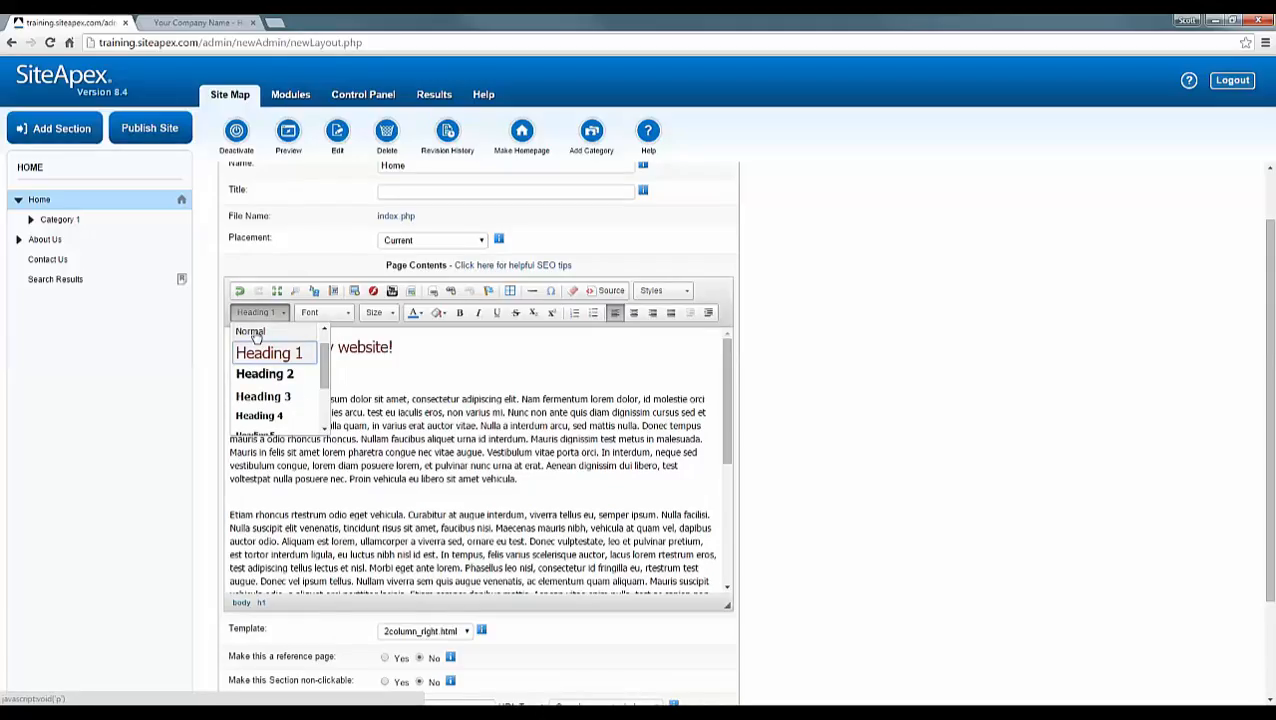
click(252, 331)
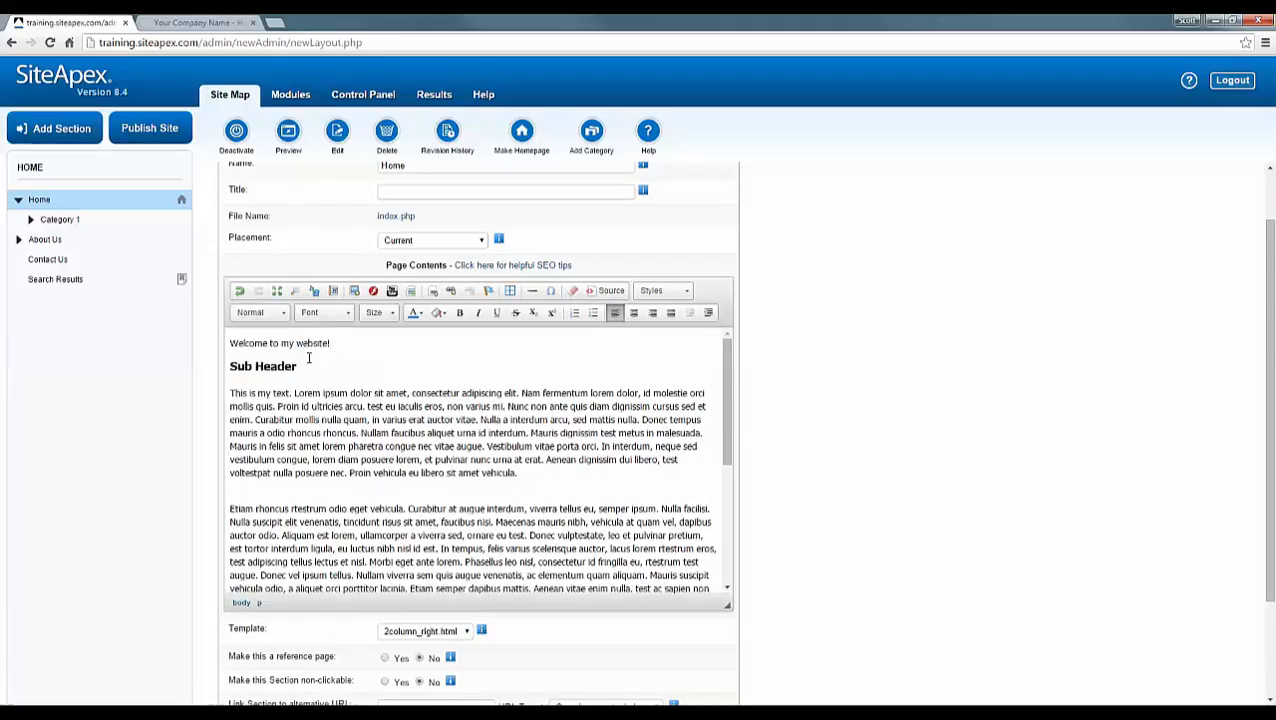
click(271, 365)
click(262, 313)
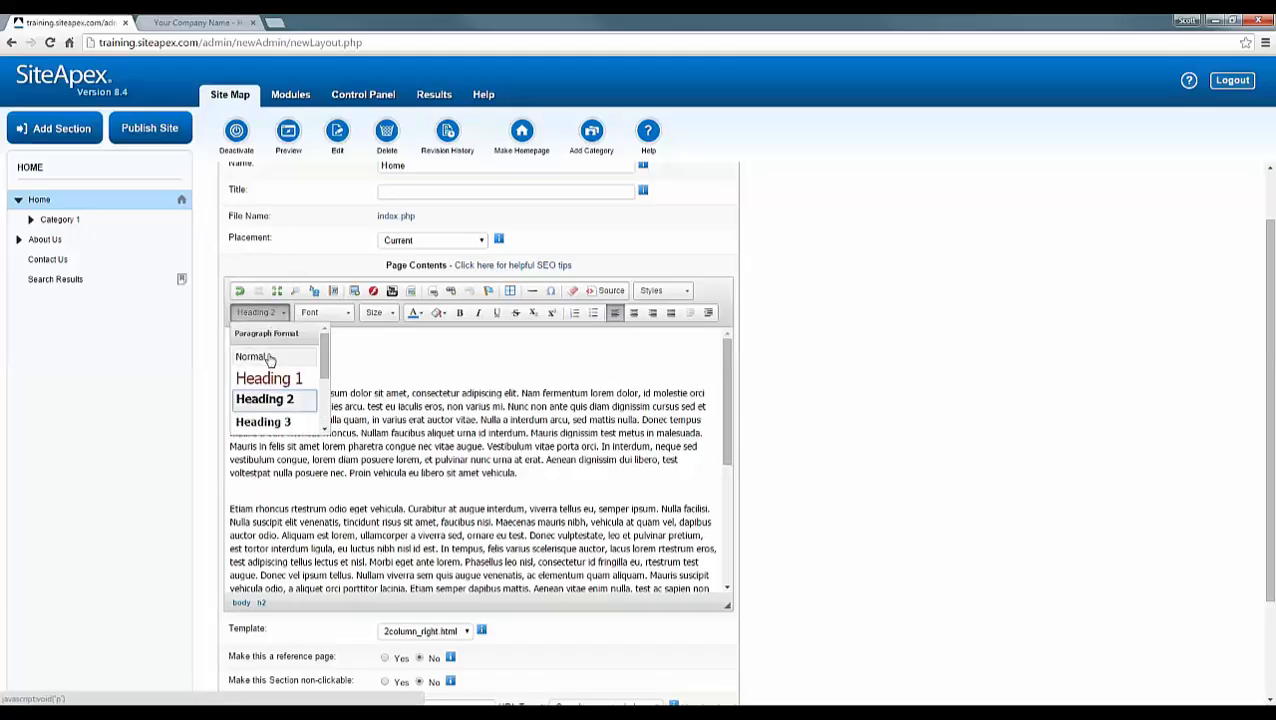
click(280, 356)
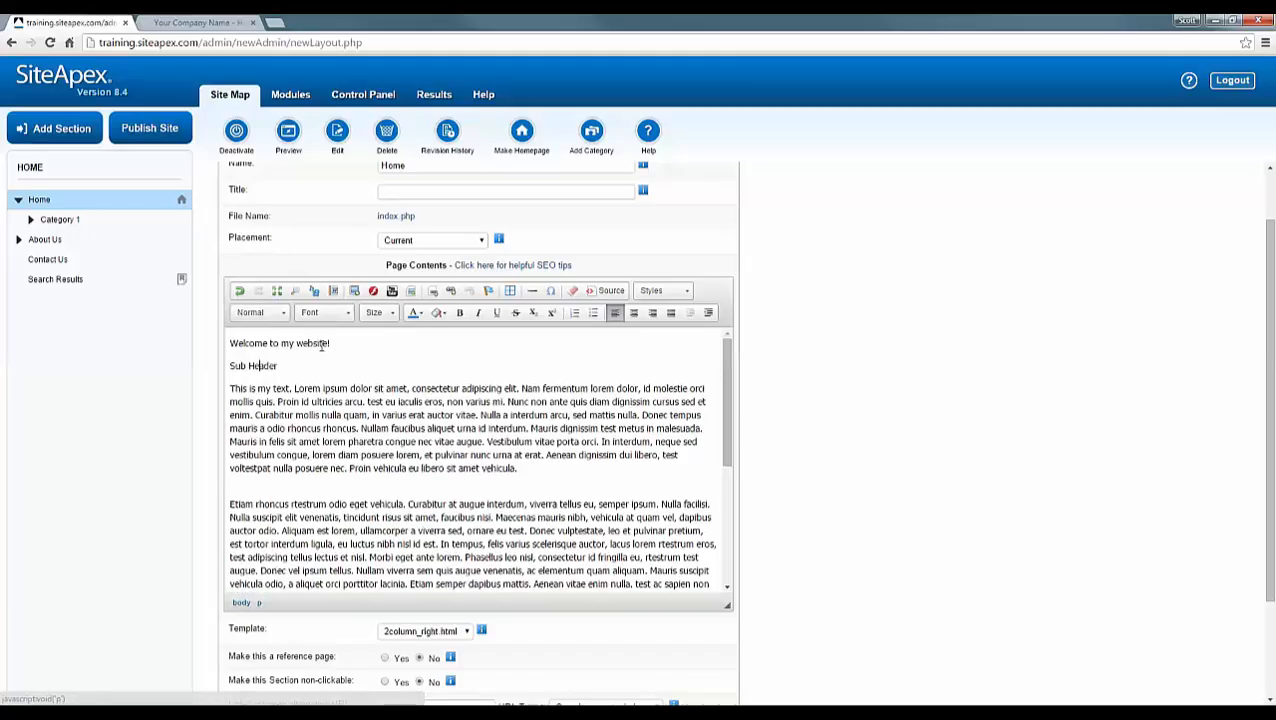
- Set the "Welcome to my website!" line to the Trebuchet MS font at size 20
triple_click(321, 344)
click(325, 313)
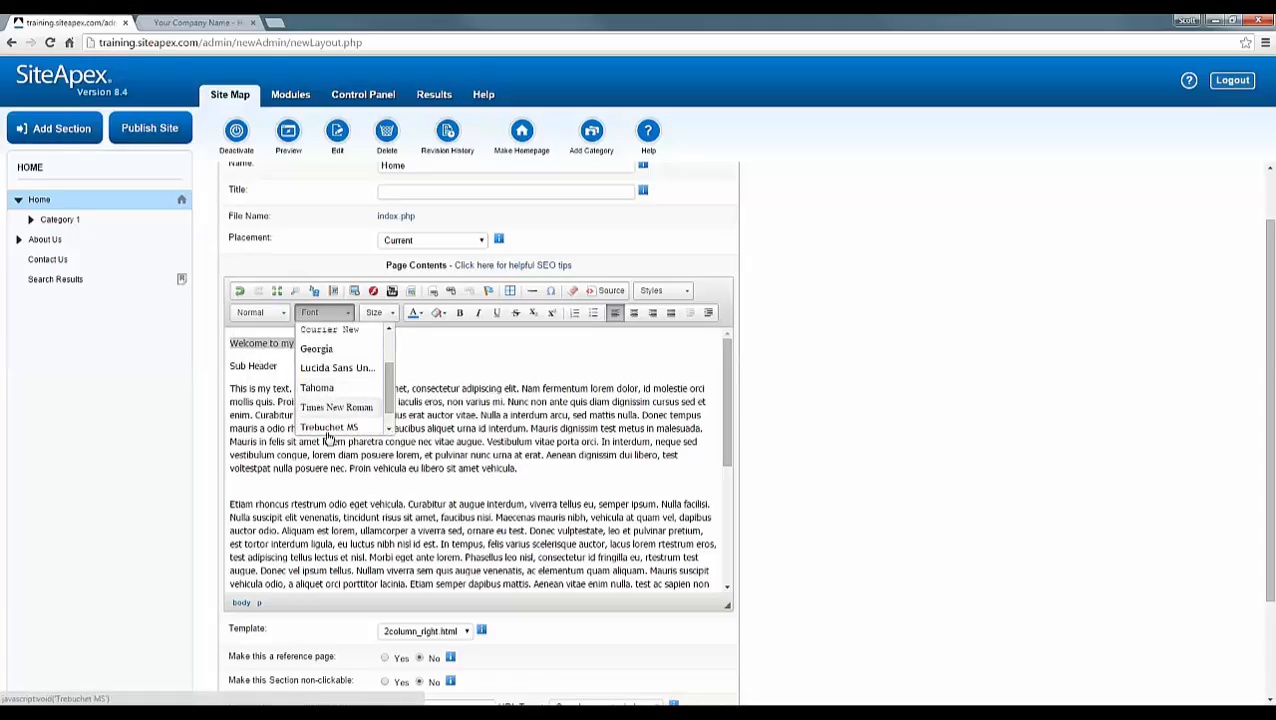
click(329, 427)
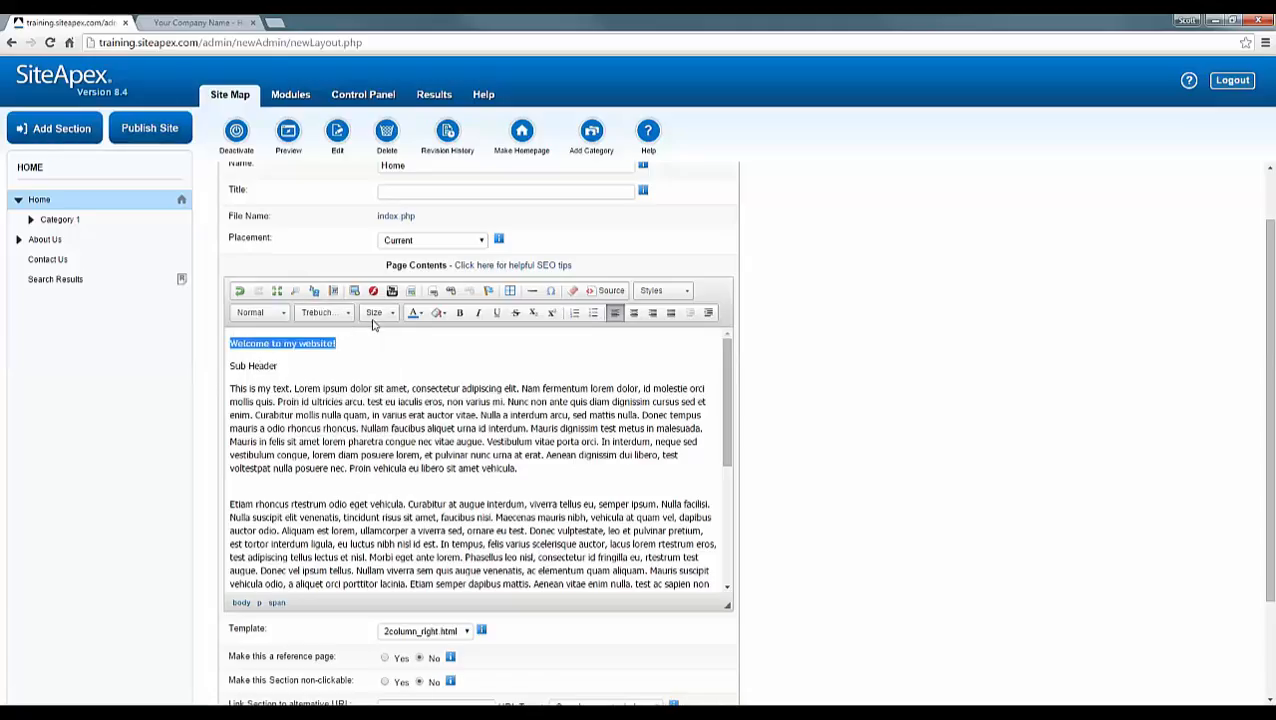
click(375, 314)
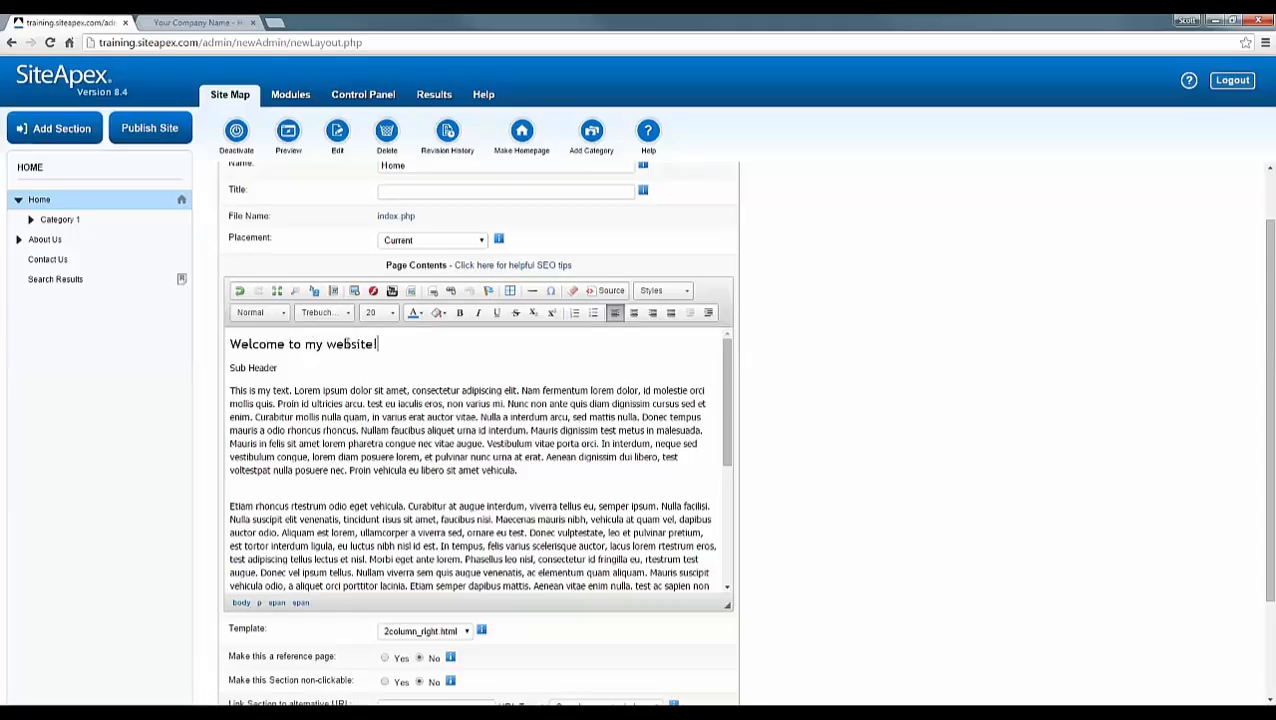
- Apply Heading 1 to the welcome line and remove its manual font and size formatting
click(262, 312)
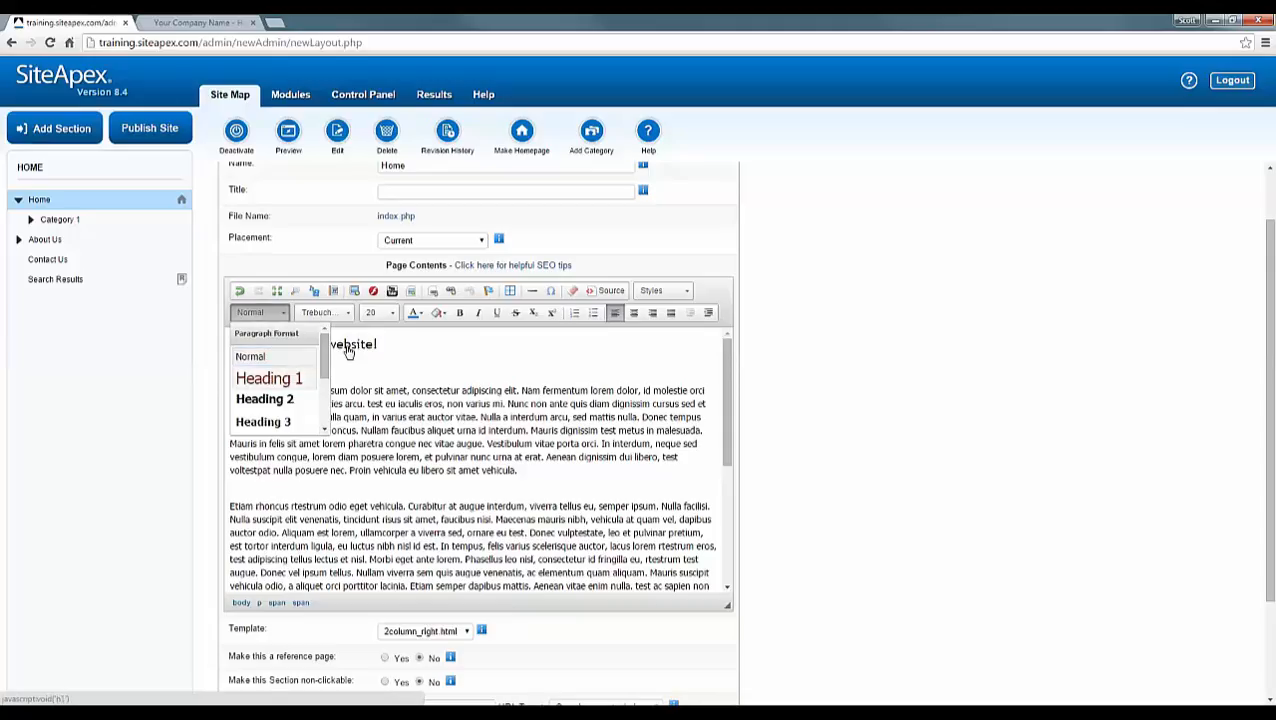
click(270, 379)
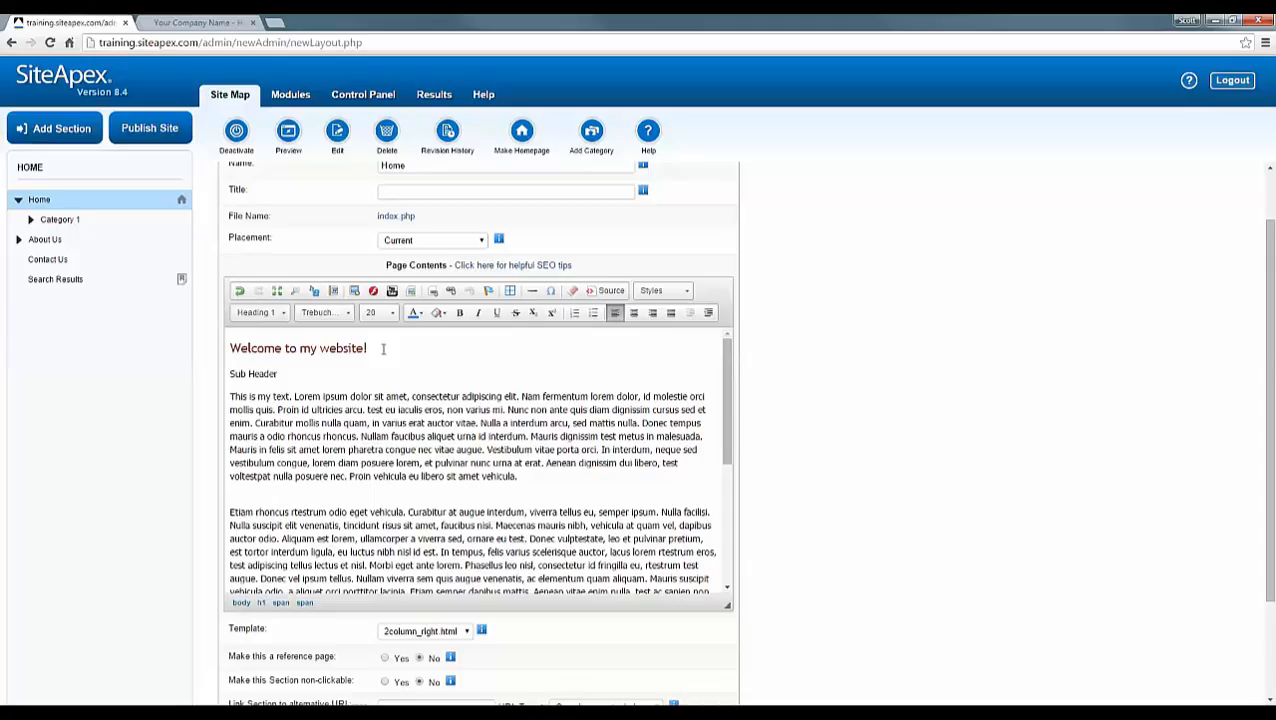
drag(383, 349, 230, 349)
click(347, 314)
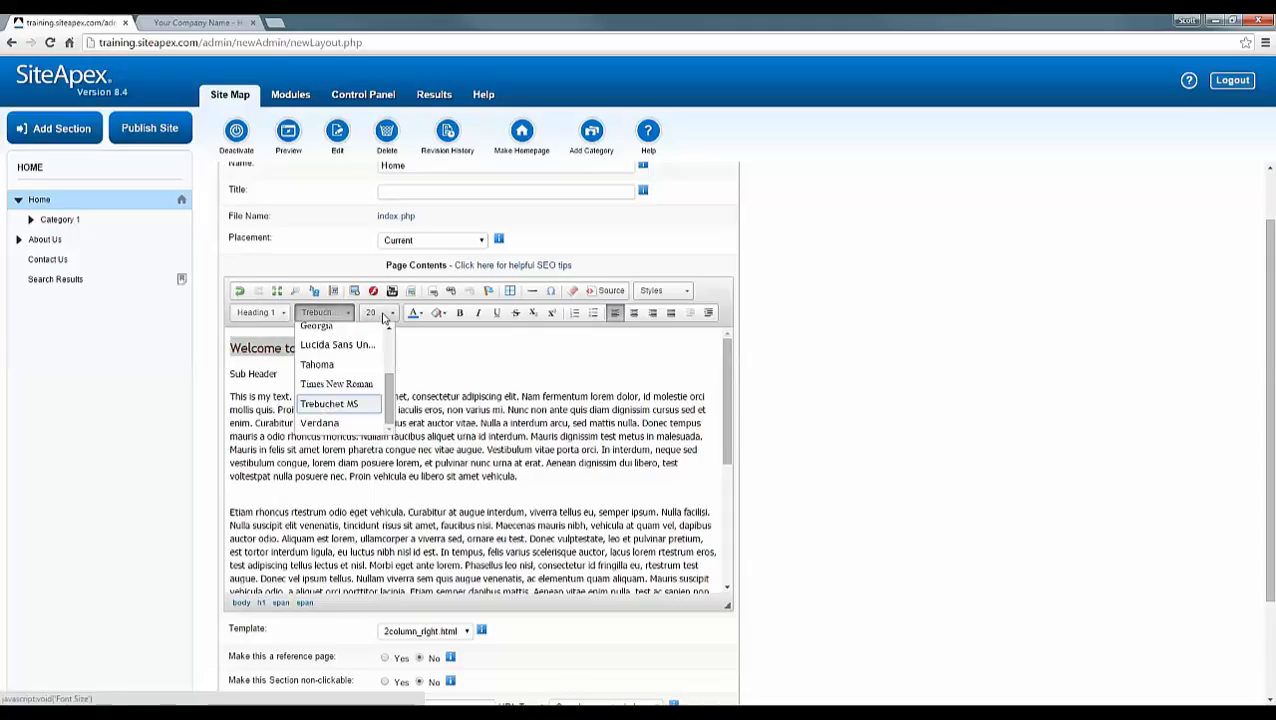
click(391, 314)
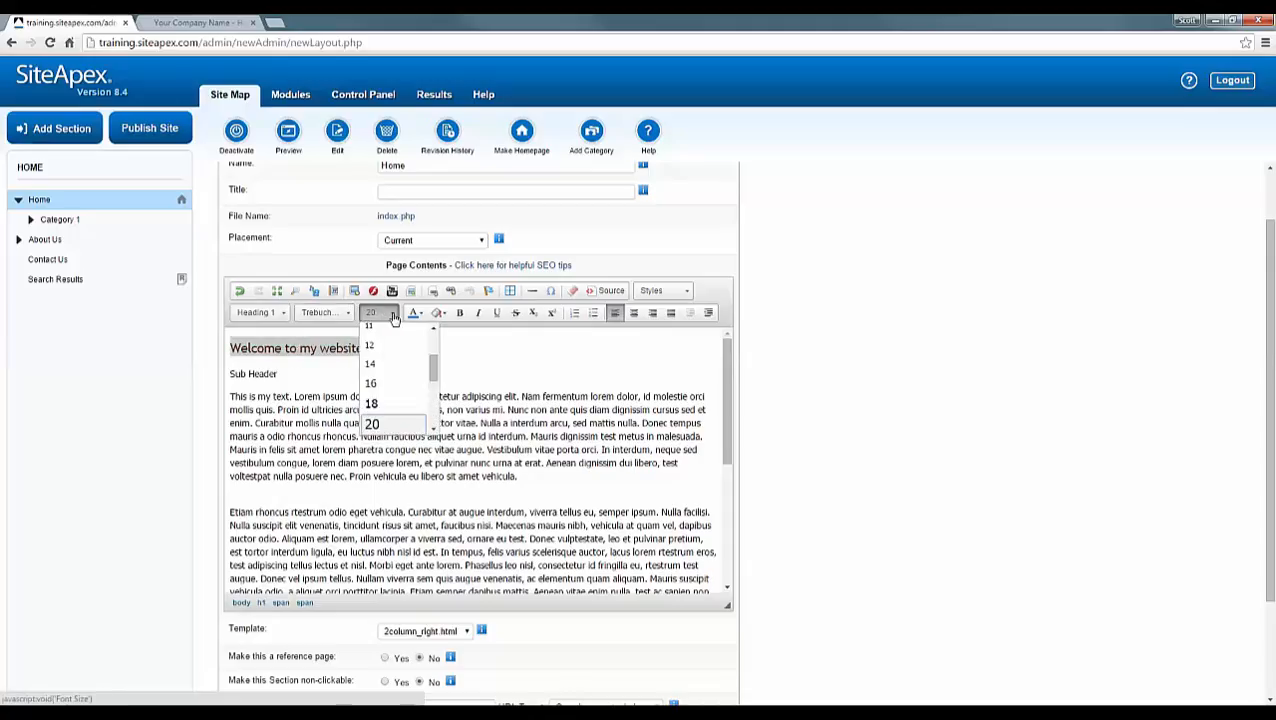
click(377, 316)
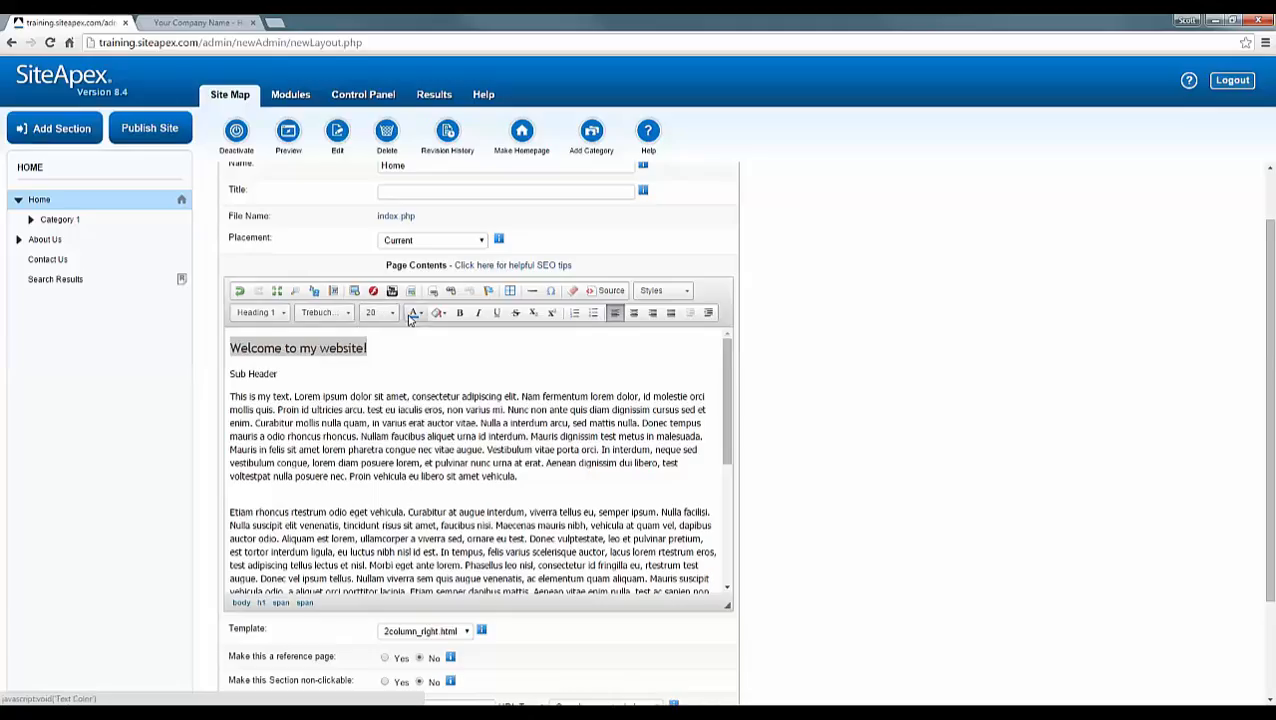
click(574, 291)
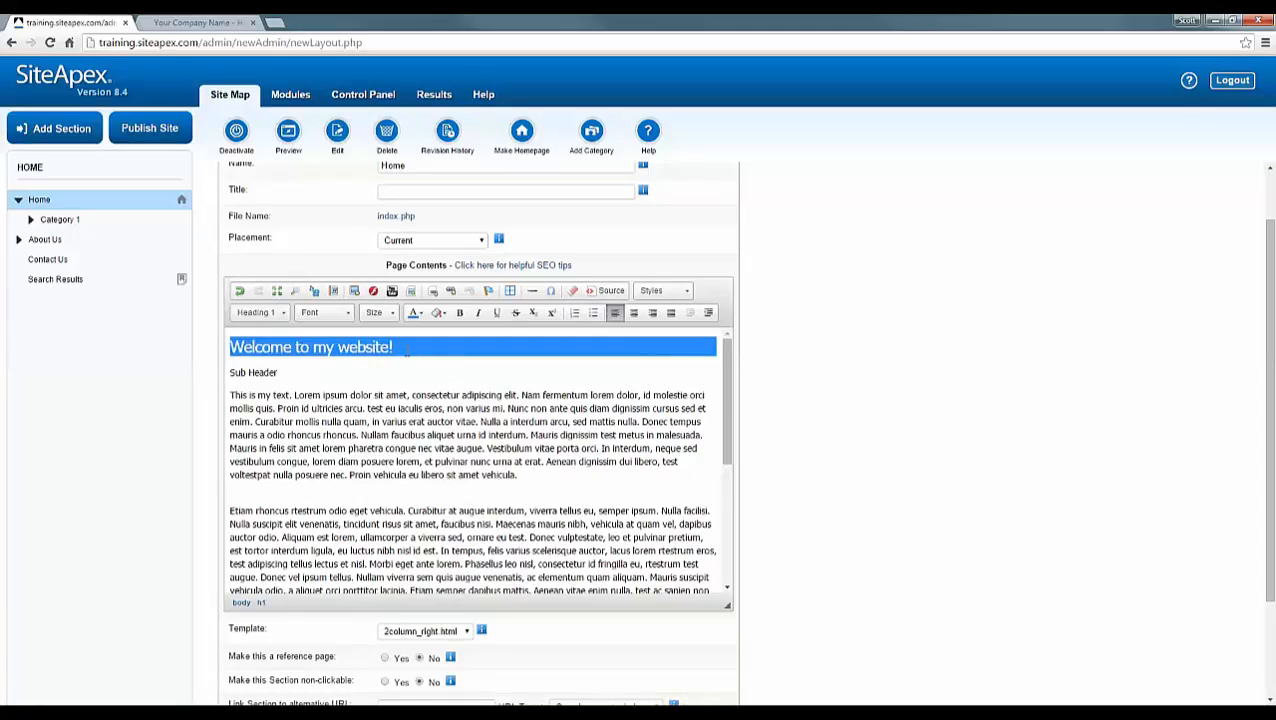
- Return the "Welcome to my website!" heading to the Normal paragraph format
click(407, 350)
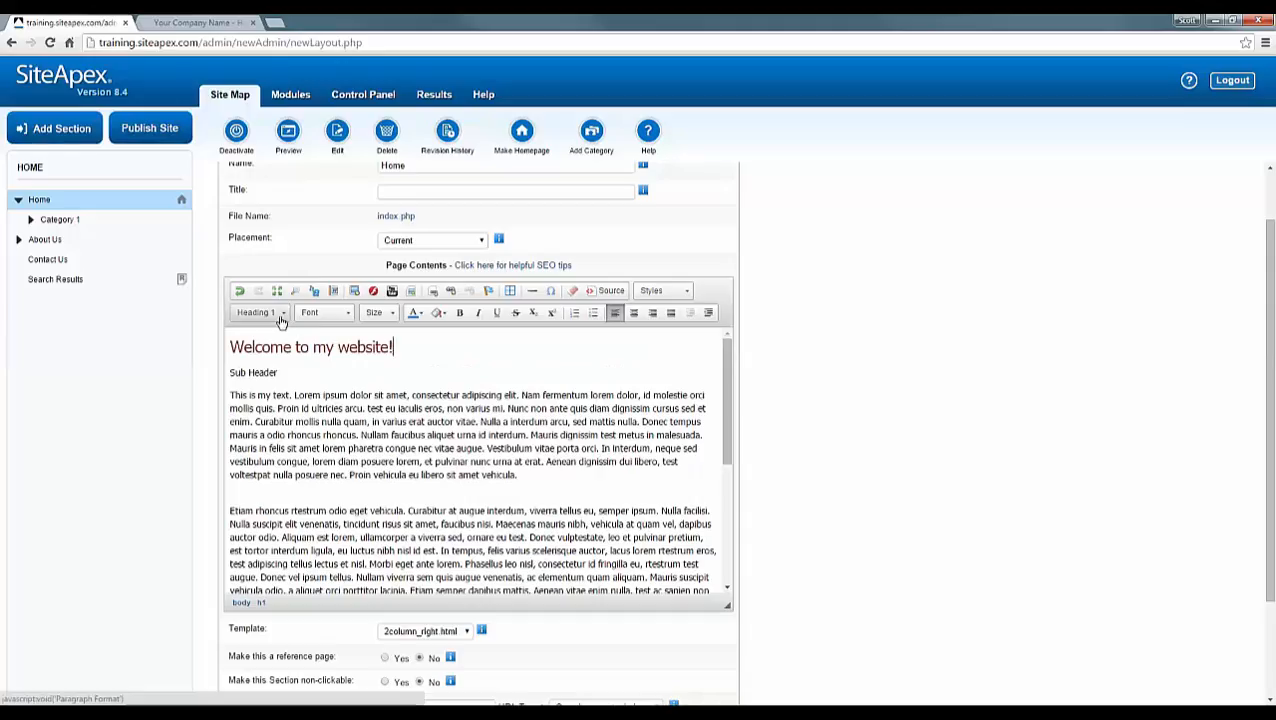
click(282, 316)
click(407, 347)
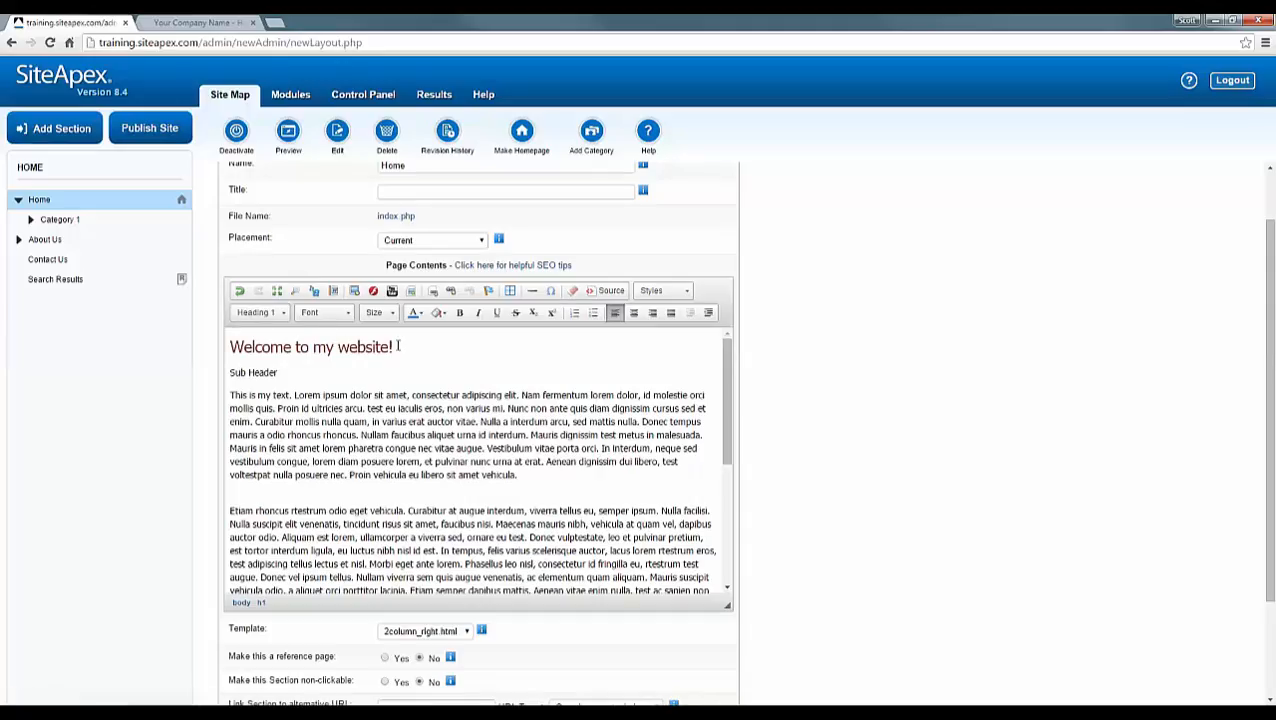
drag(395, 347, 230, 347)
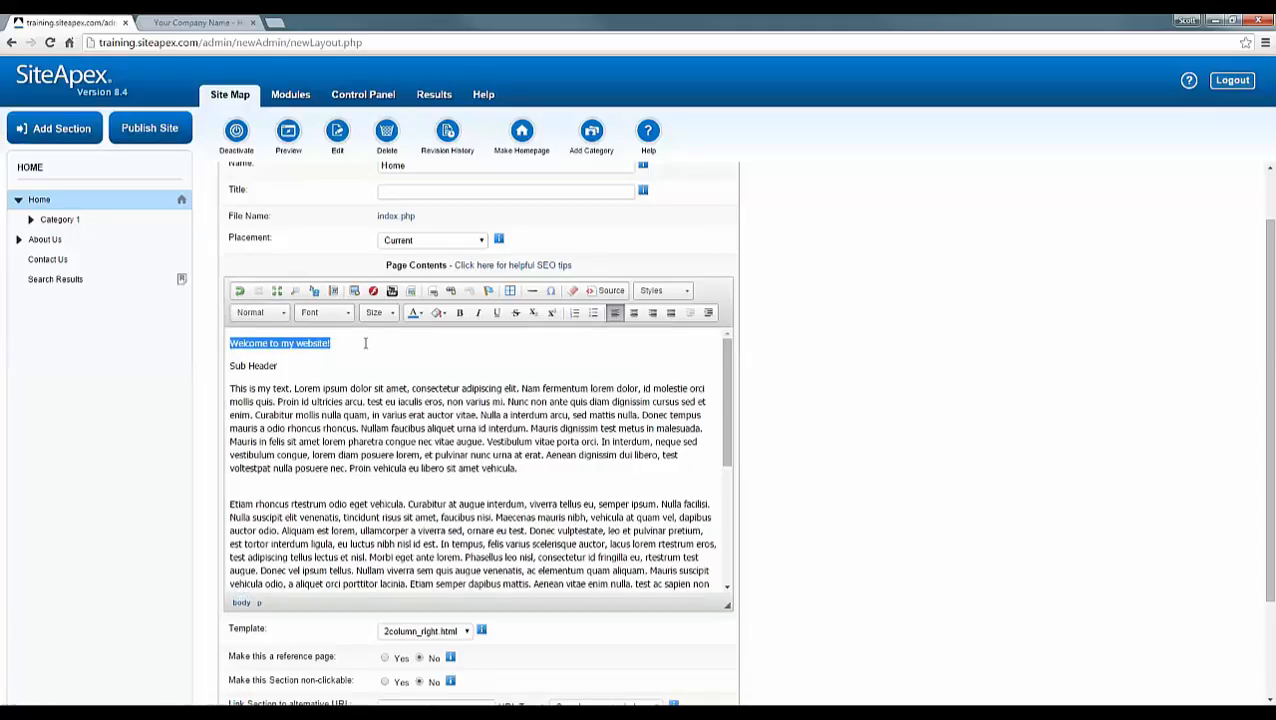
click(365, 345)
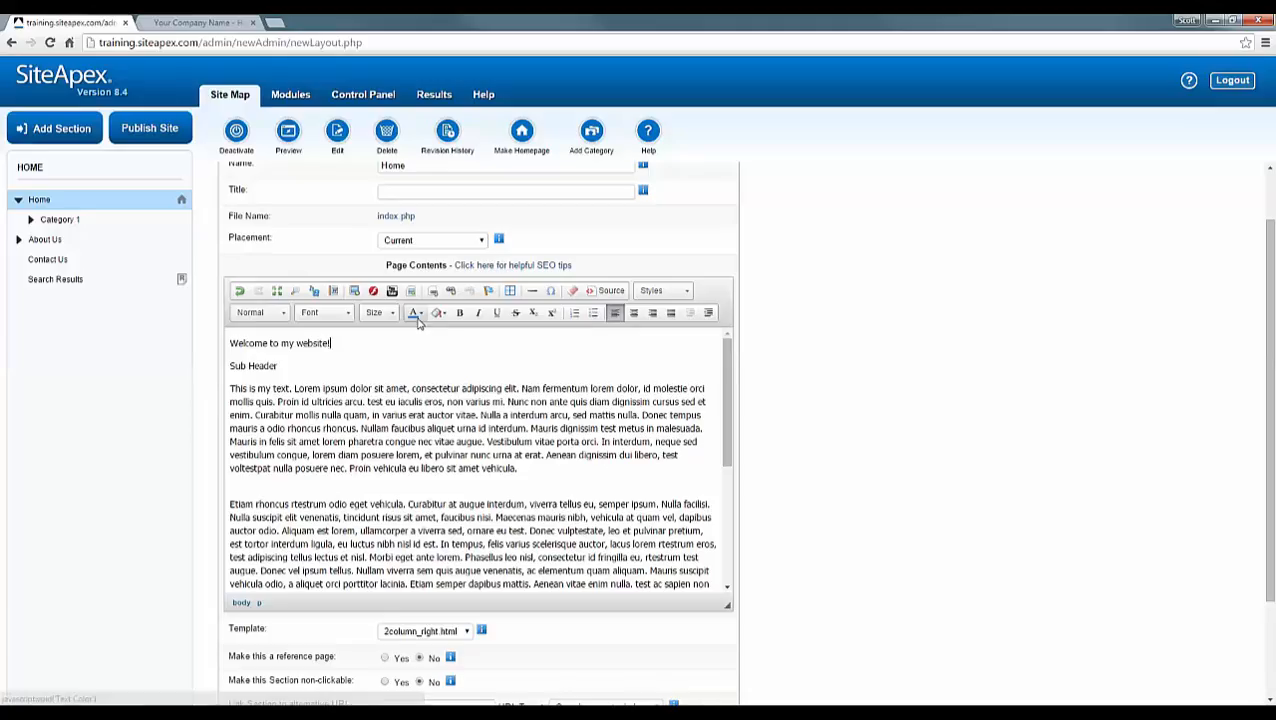
- Apply a text color to the whole "Welcome to my website!" line
key(shift+Home)
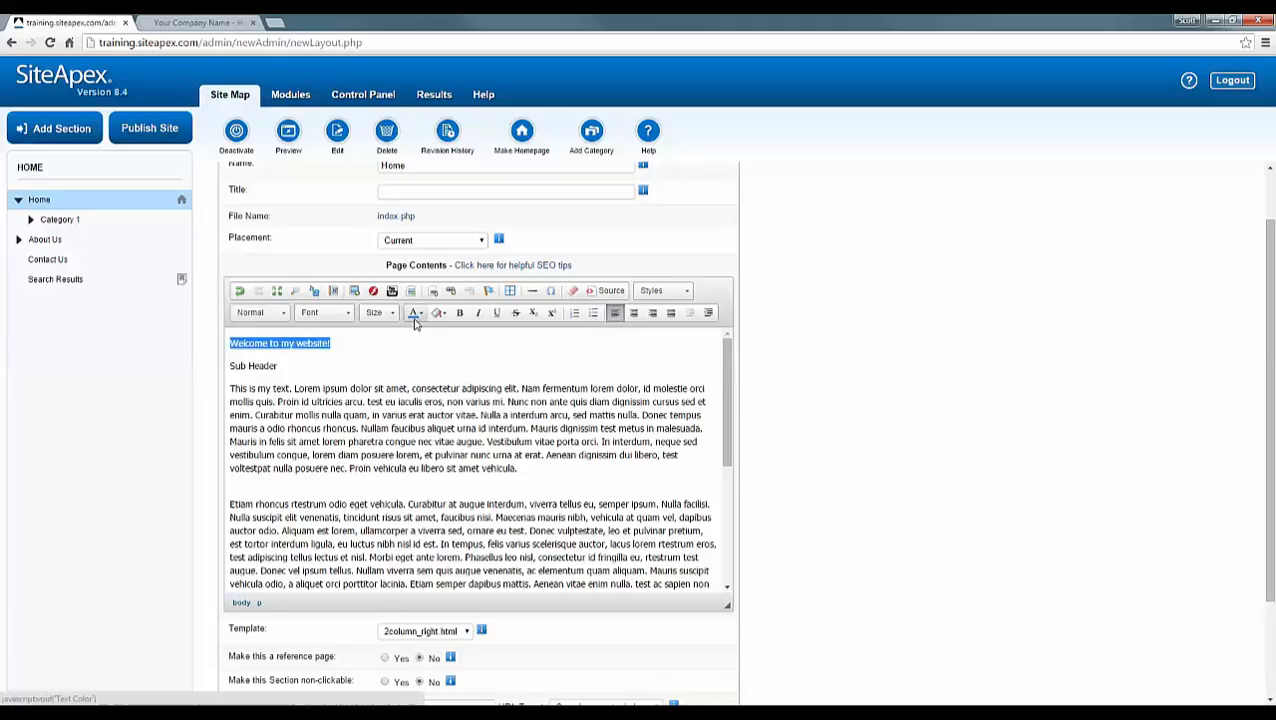
click(414, 313)
click(424, 344)
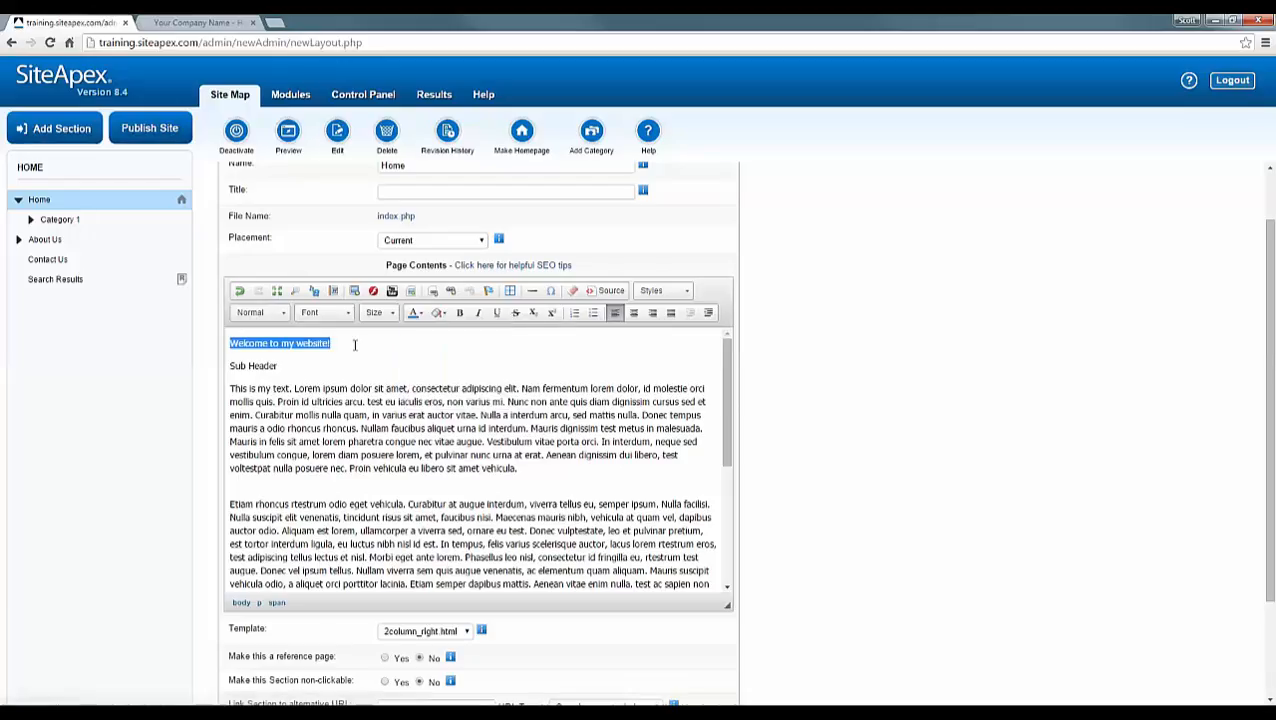
click(355, 343)
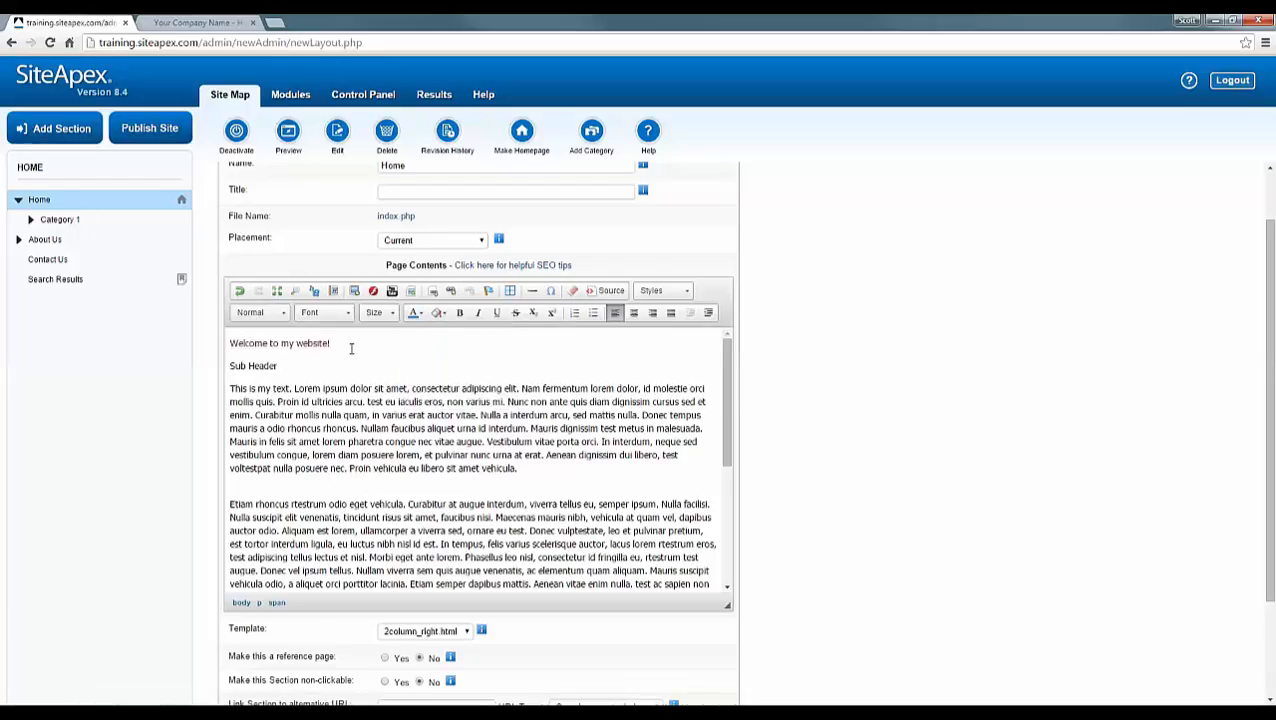
drag(353, 343, 211, 343)
- Make the "Sub Header" line bold and duplicate it so there are three "Sub Header" lines
drag(289, 367, 213, 367)
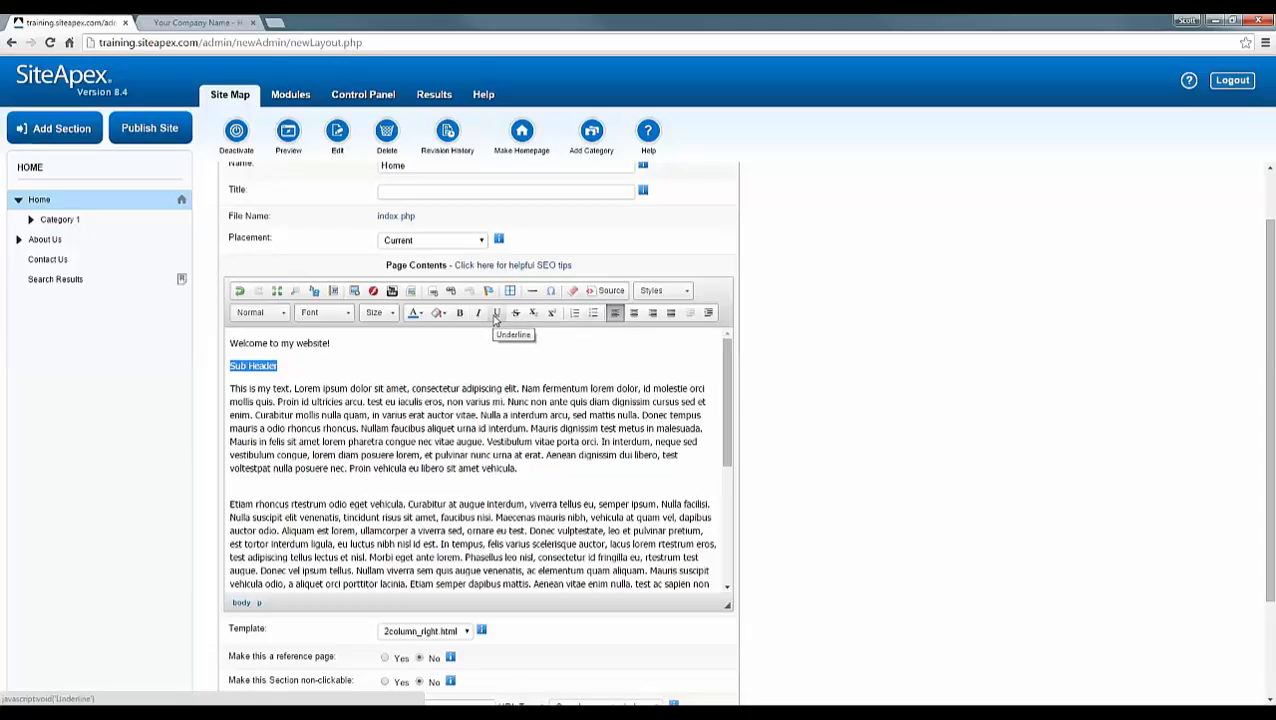
key(ctrl+b)
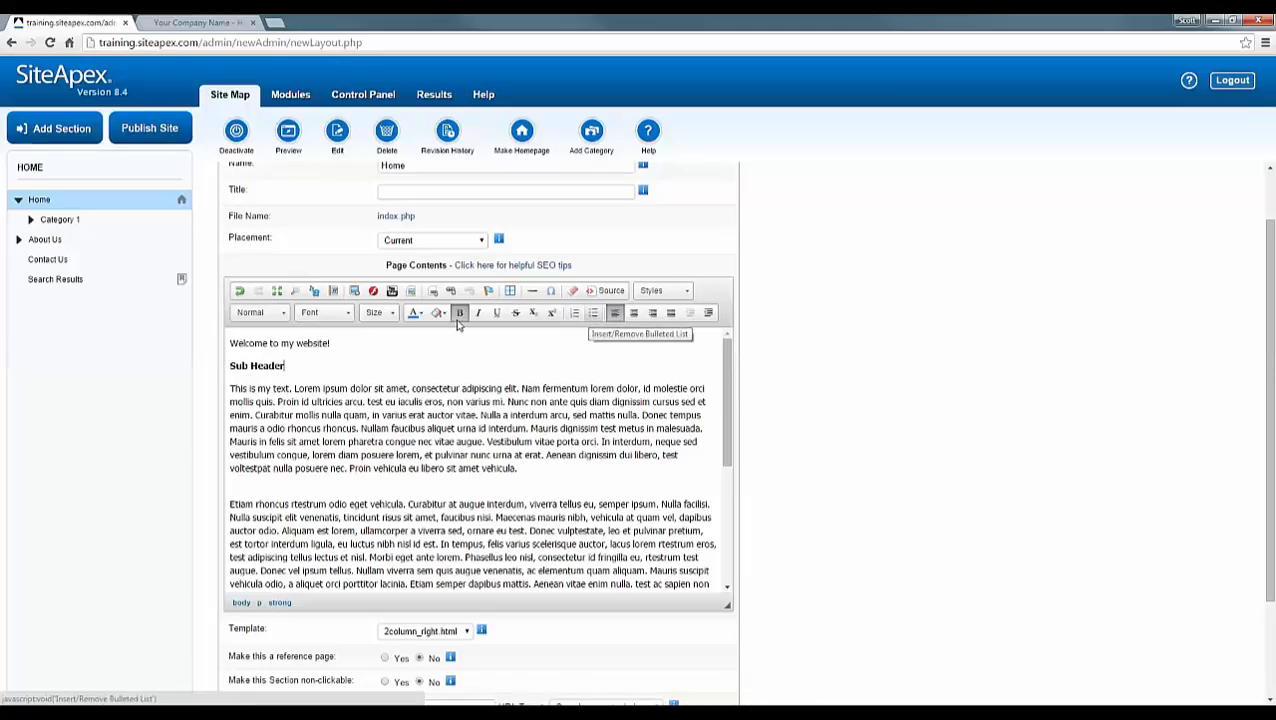
drag(288, 366, 229, 367)
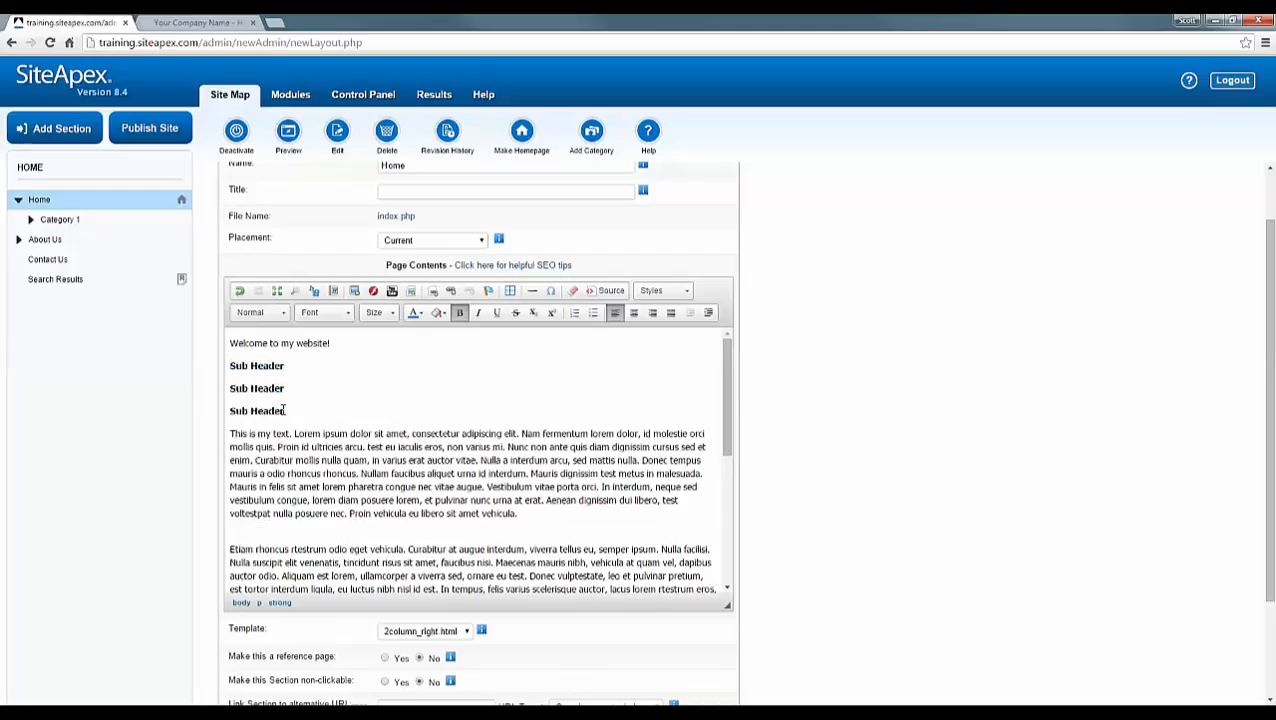
- Turn the three "Sub Header" lines into a numbered list and convert it to a bulleted list
drag(286, 411, 225, 366)
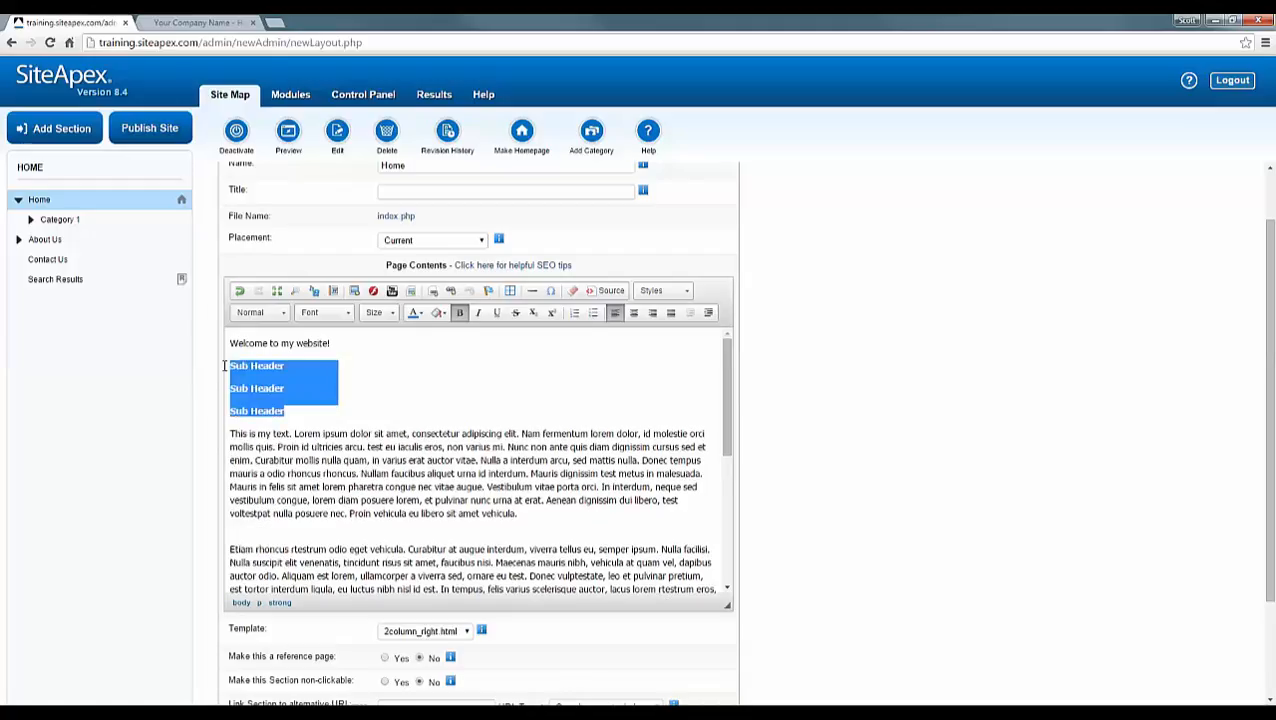
click(576, 314)
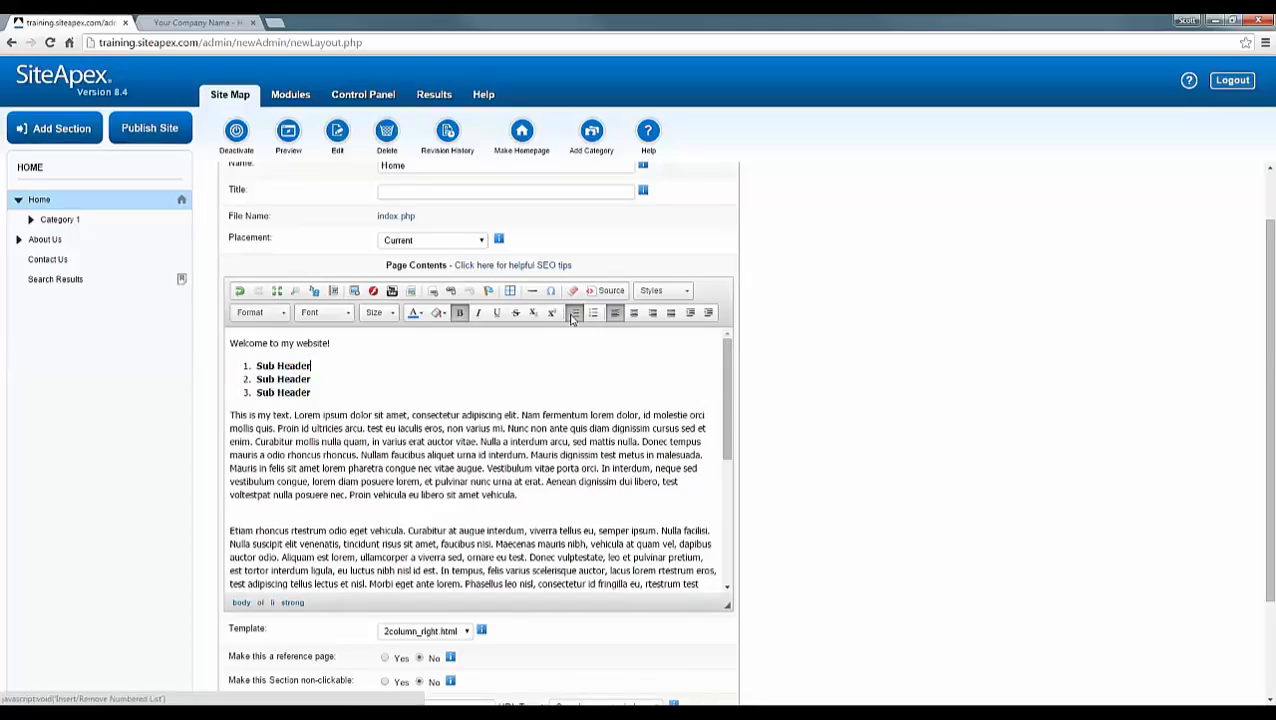
drag(312, 393, 253, 365)
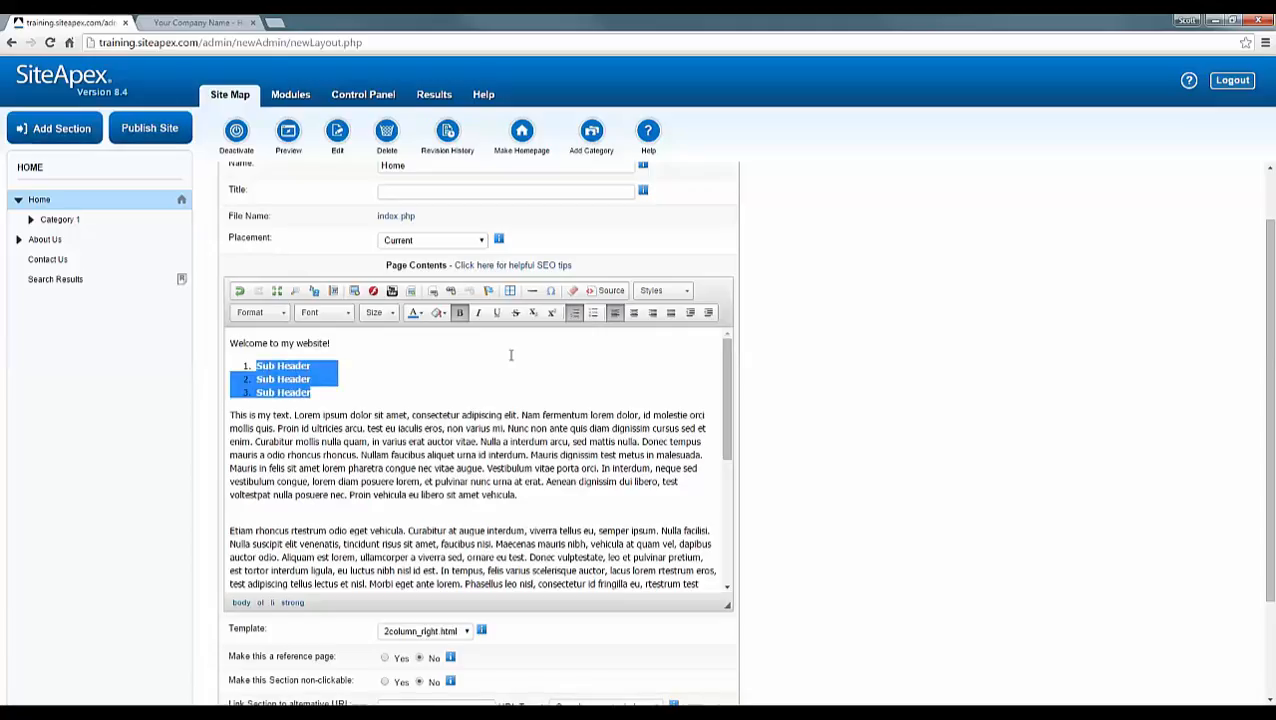
click(593, 314)
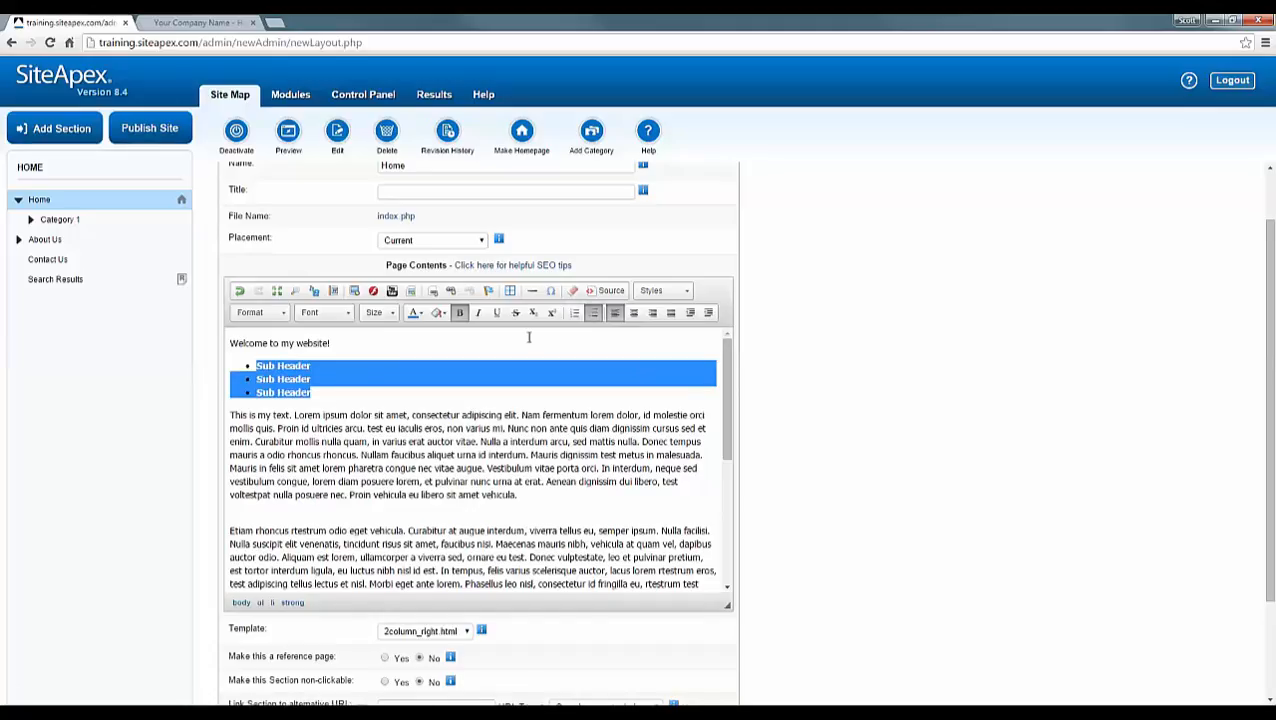
click(569, 345)
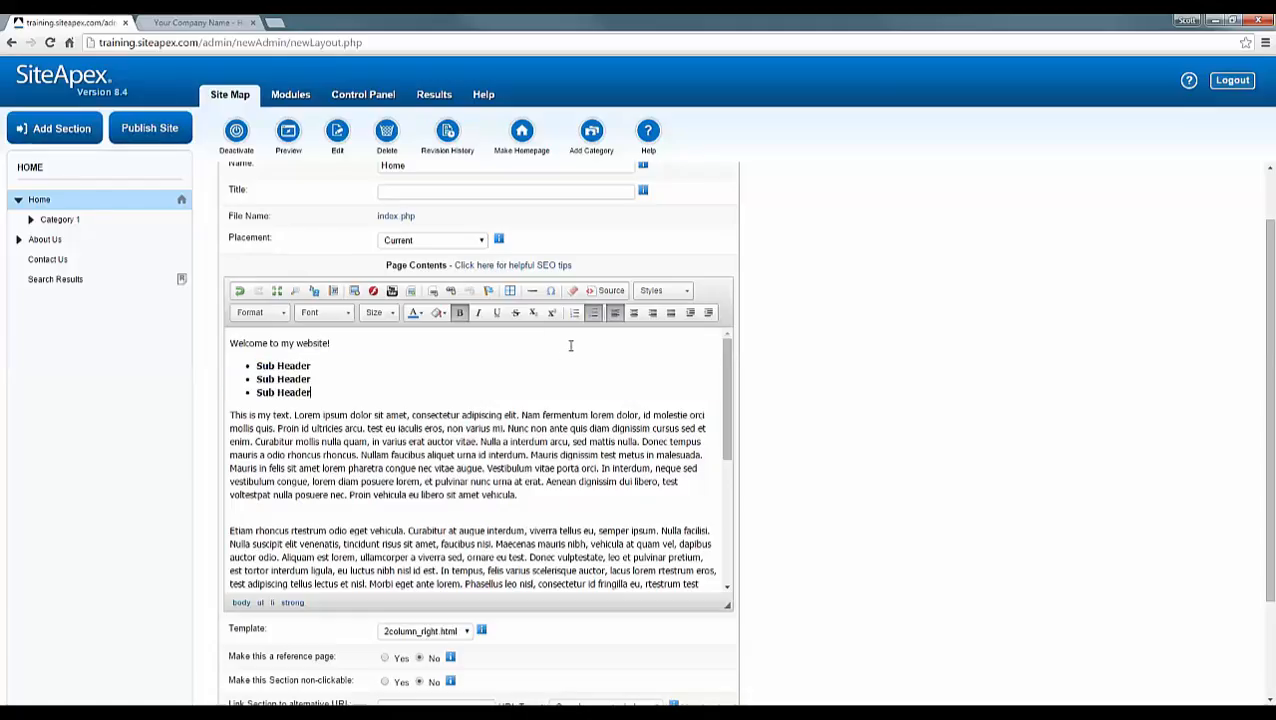
- Try center and right alignment on the "This is my text" paragraph and return it to left alignment
click(236, 416)
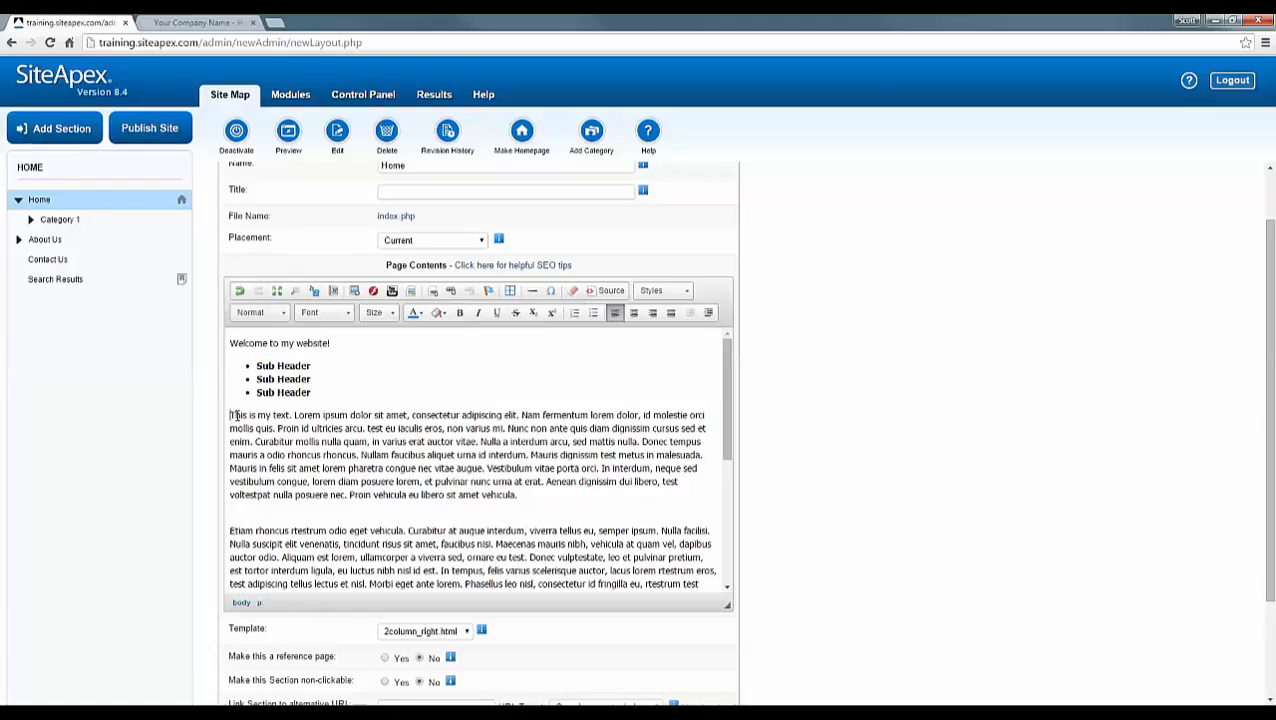
click(615, 314)
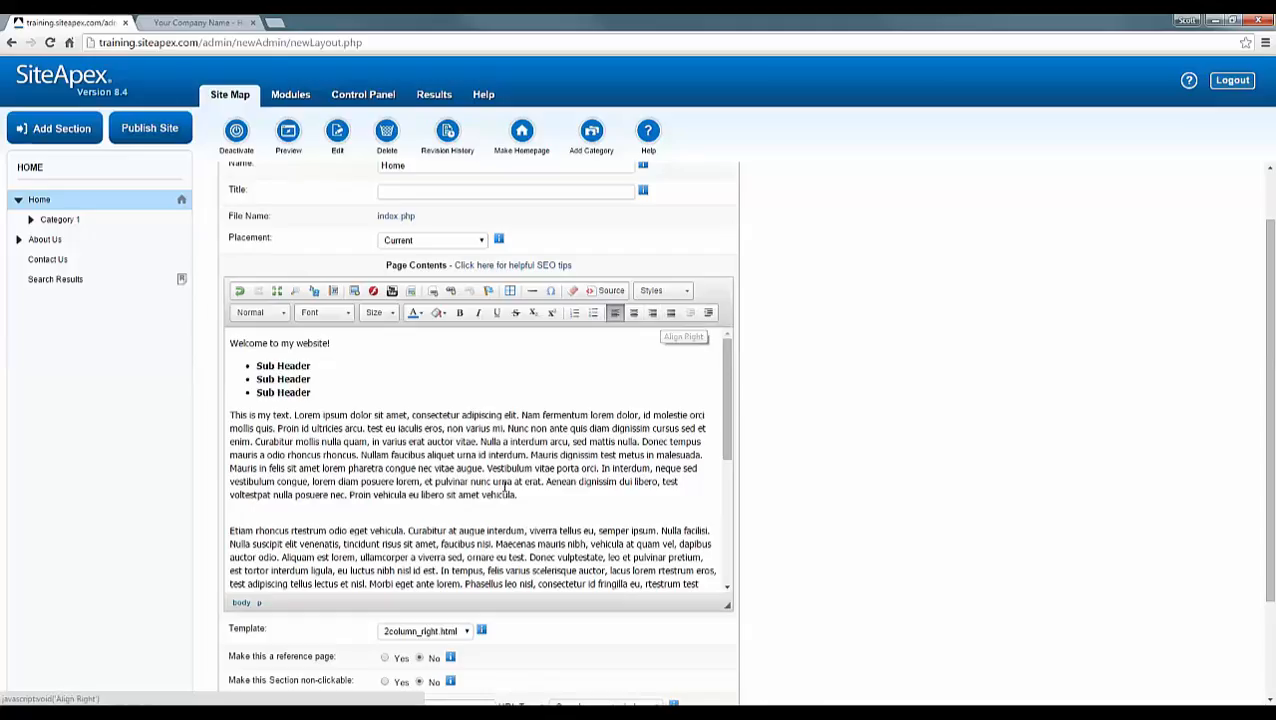
drag(517, 495, 229, 414)
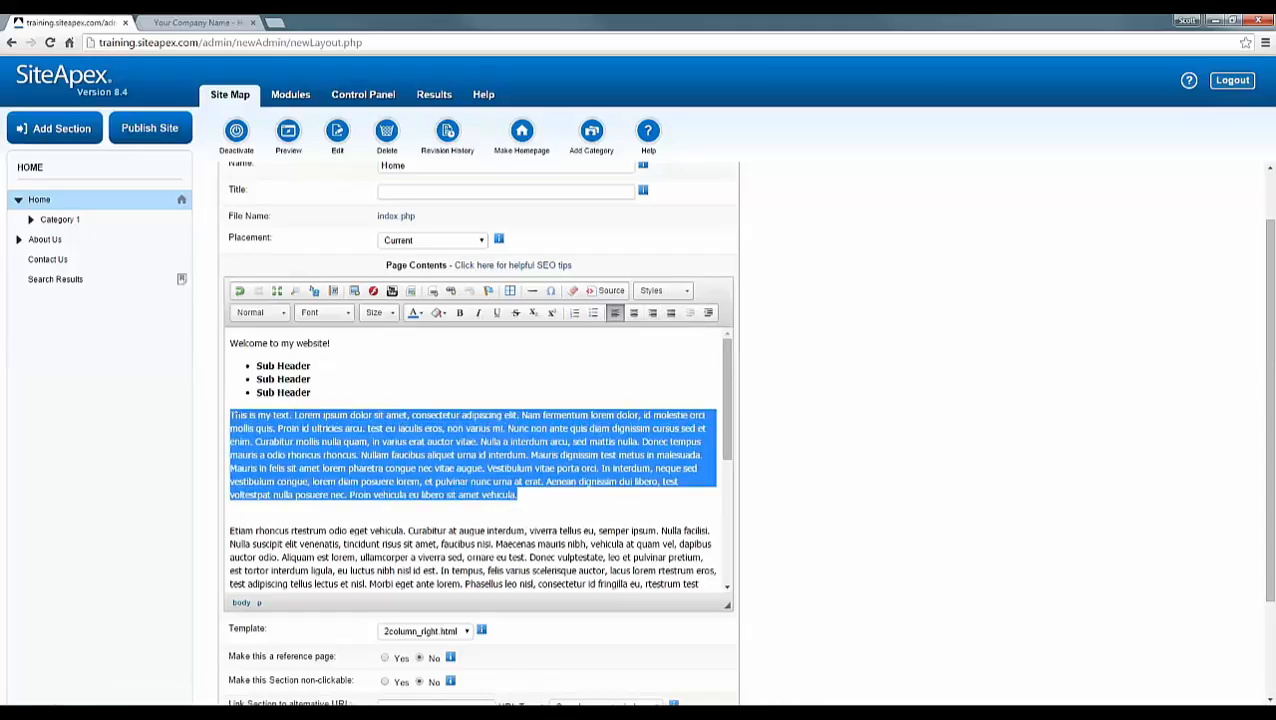
click(633, 314)
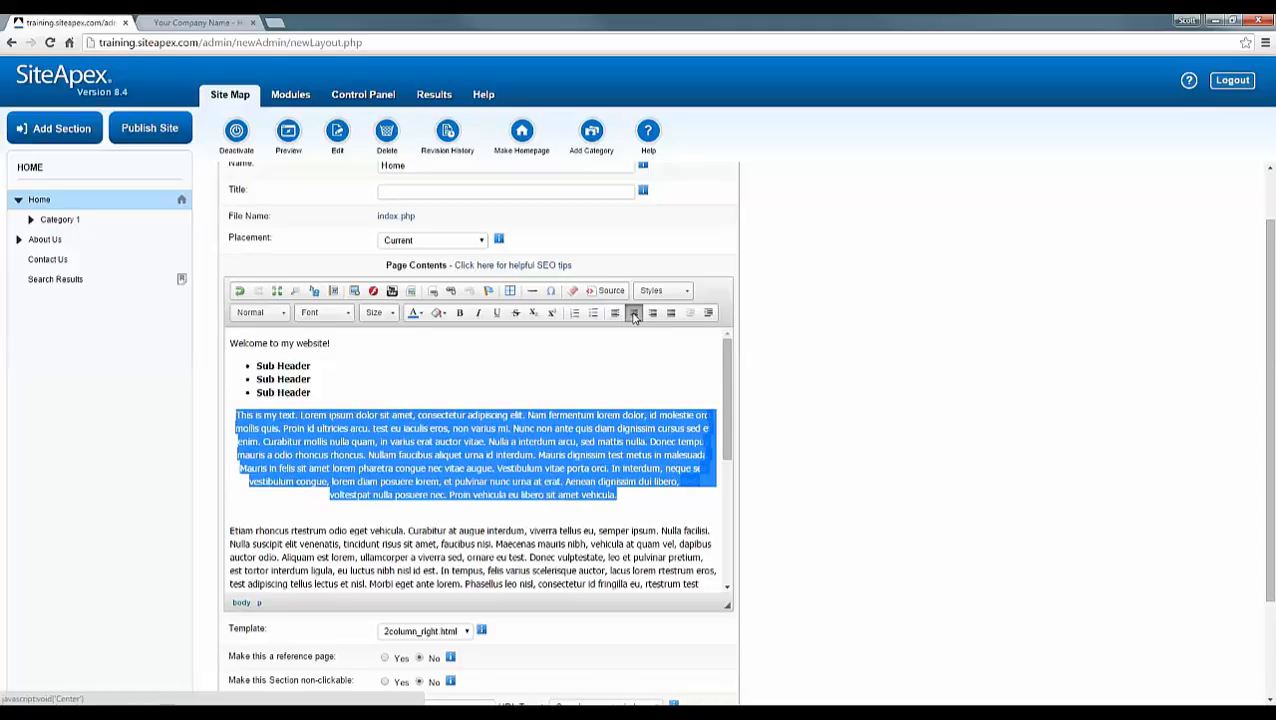
click(636, 314)
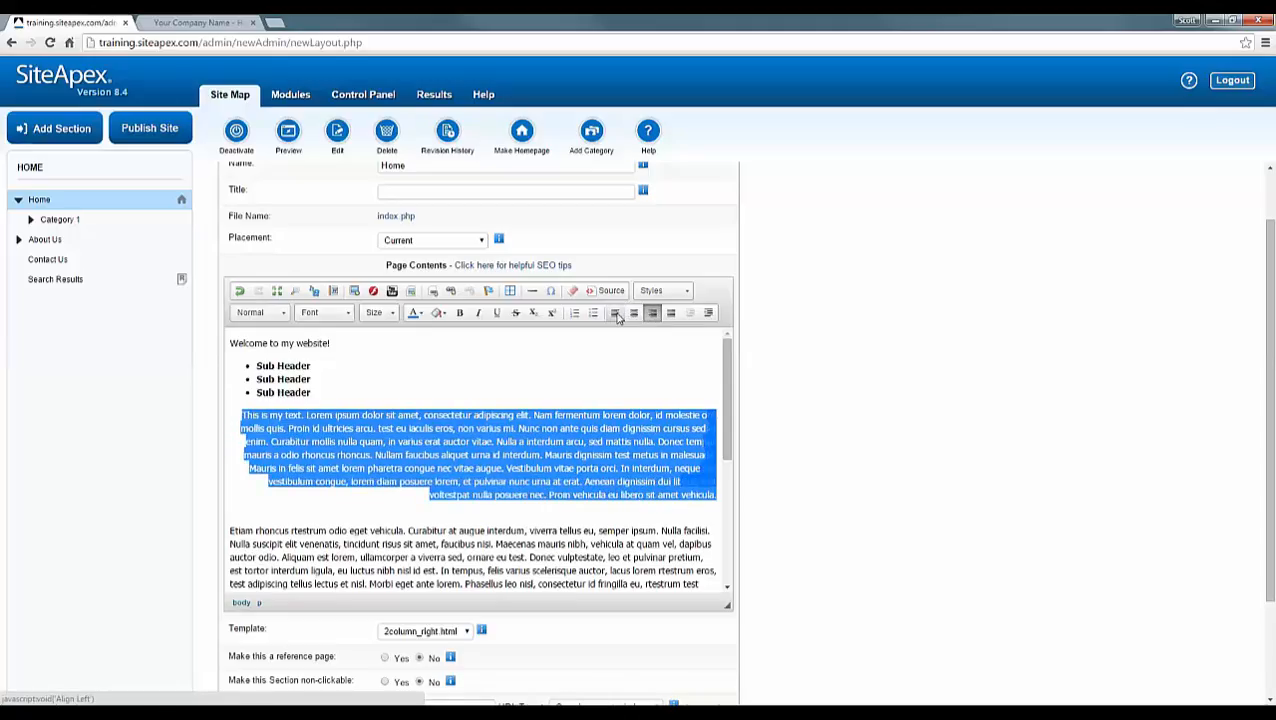
click(615, 313)
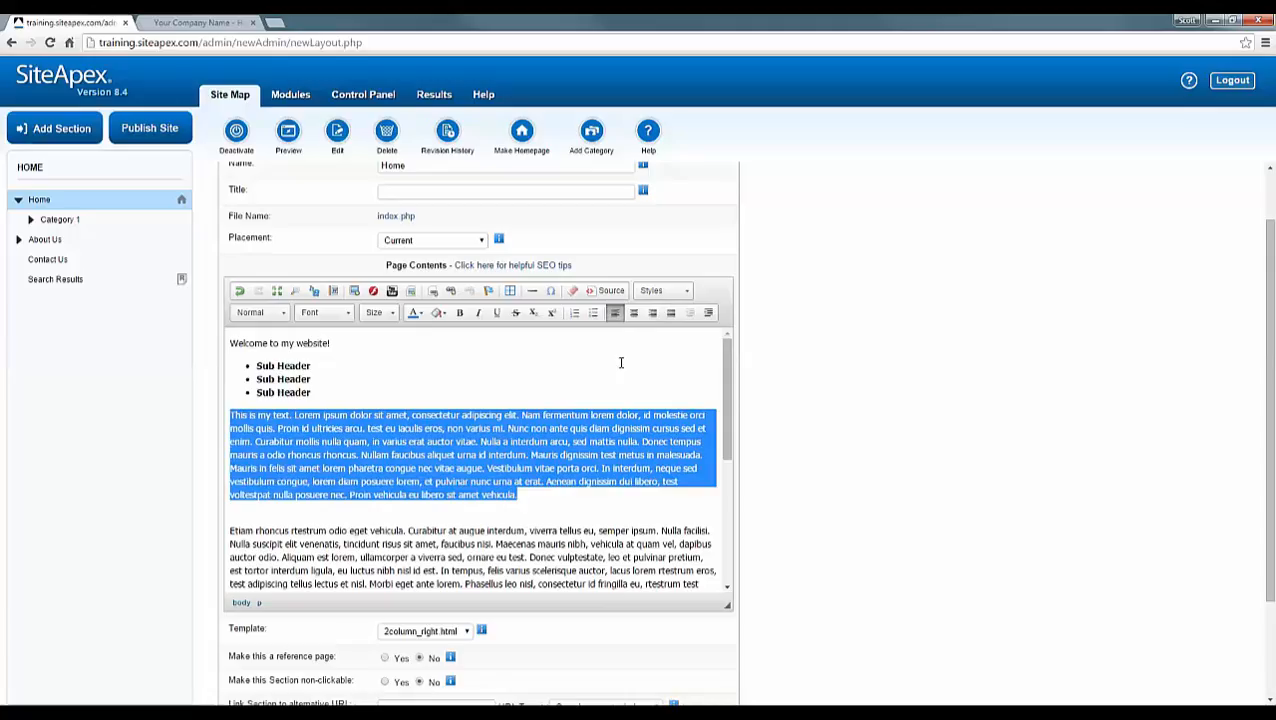
- Justify the "This is my text" paragraph
click(672, 314)
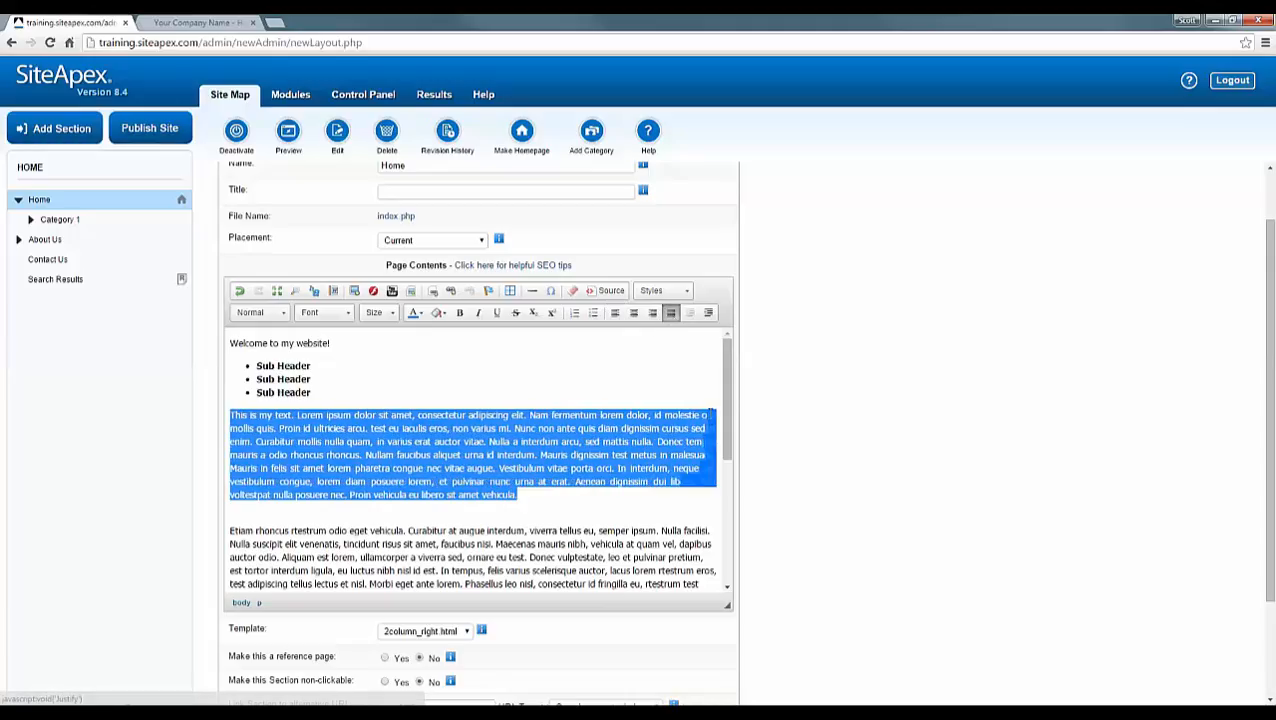
click(717, 414)
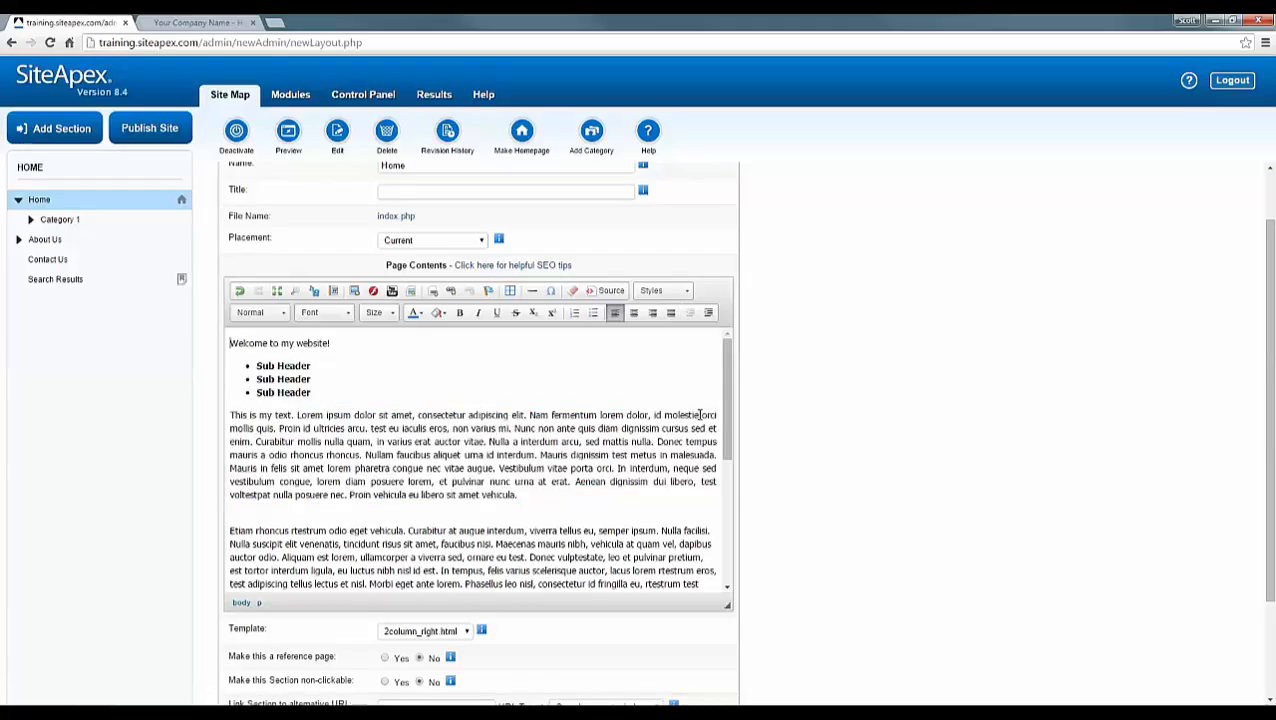
triple_click(617, 441)
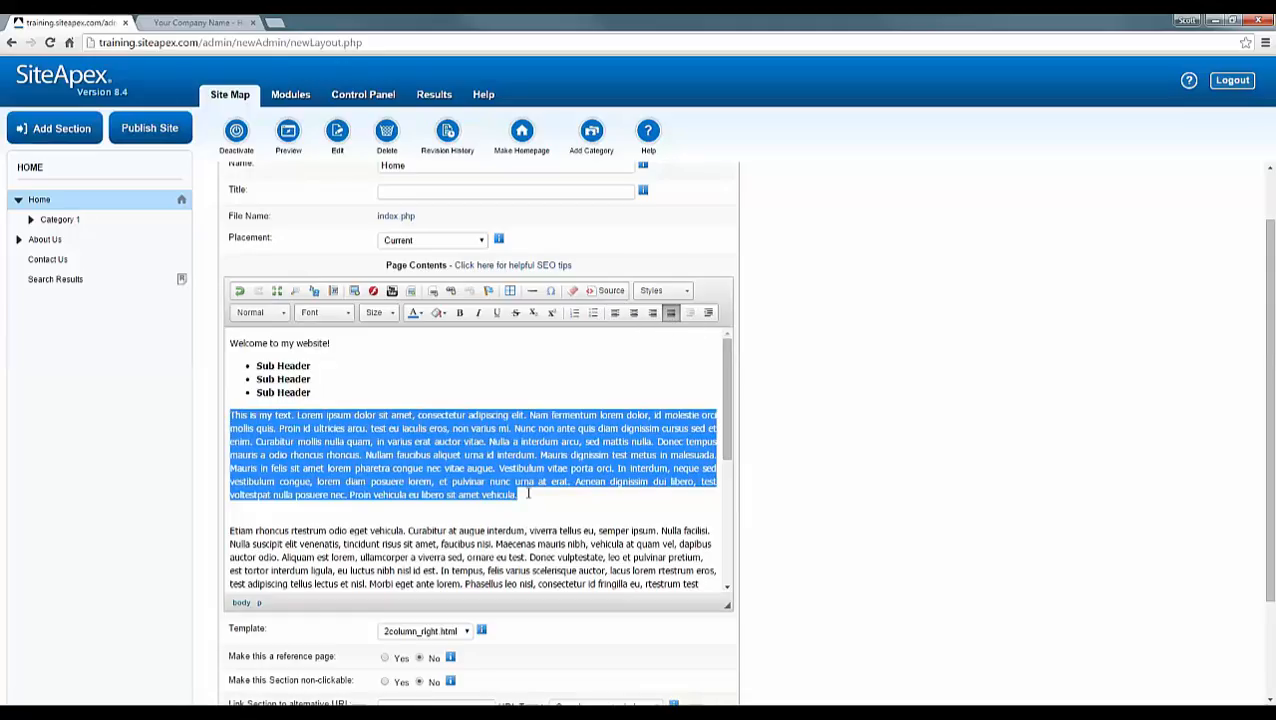
click(537, 496)
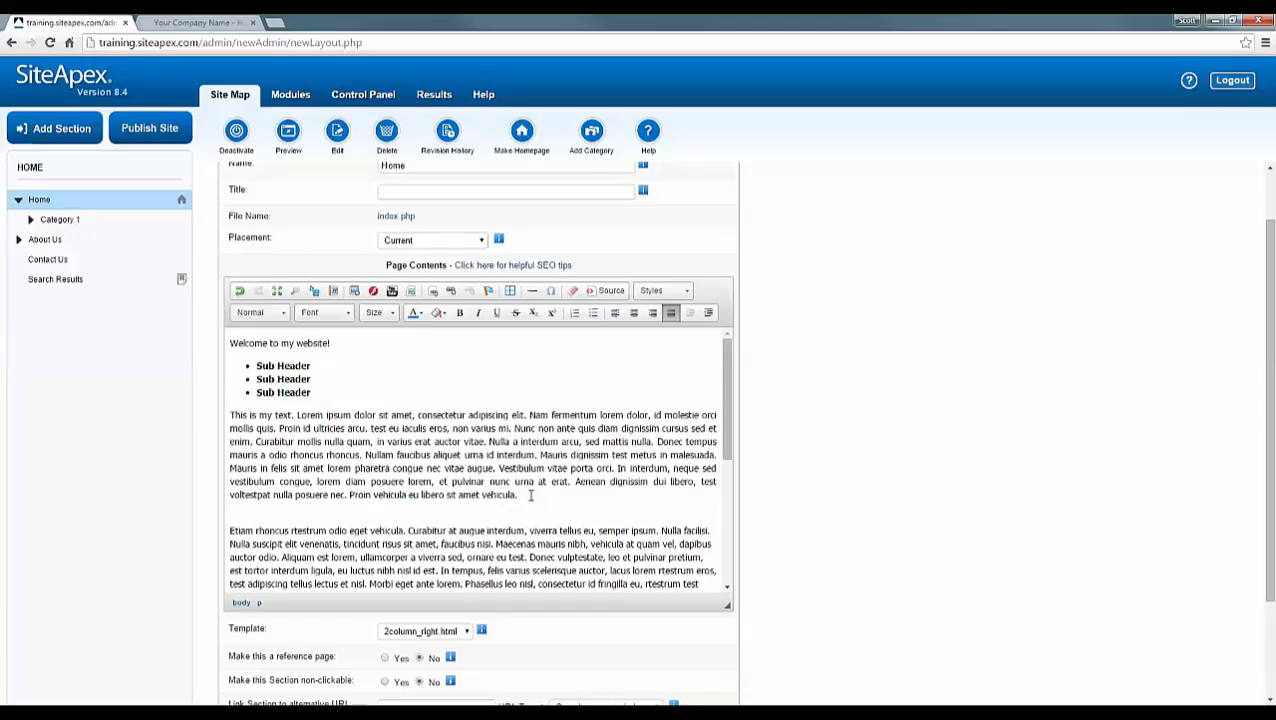
- Increase the indent of the "This is my text" paragraph by two levels and decrease it by two levels again
click(708, 314)
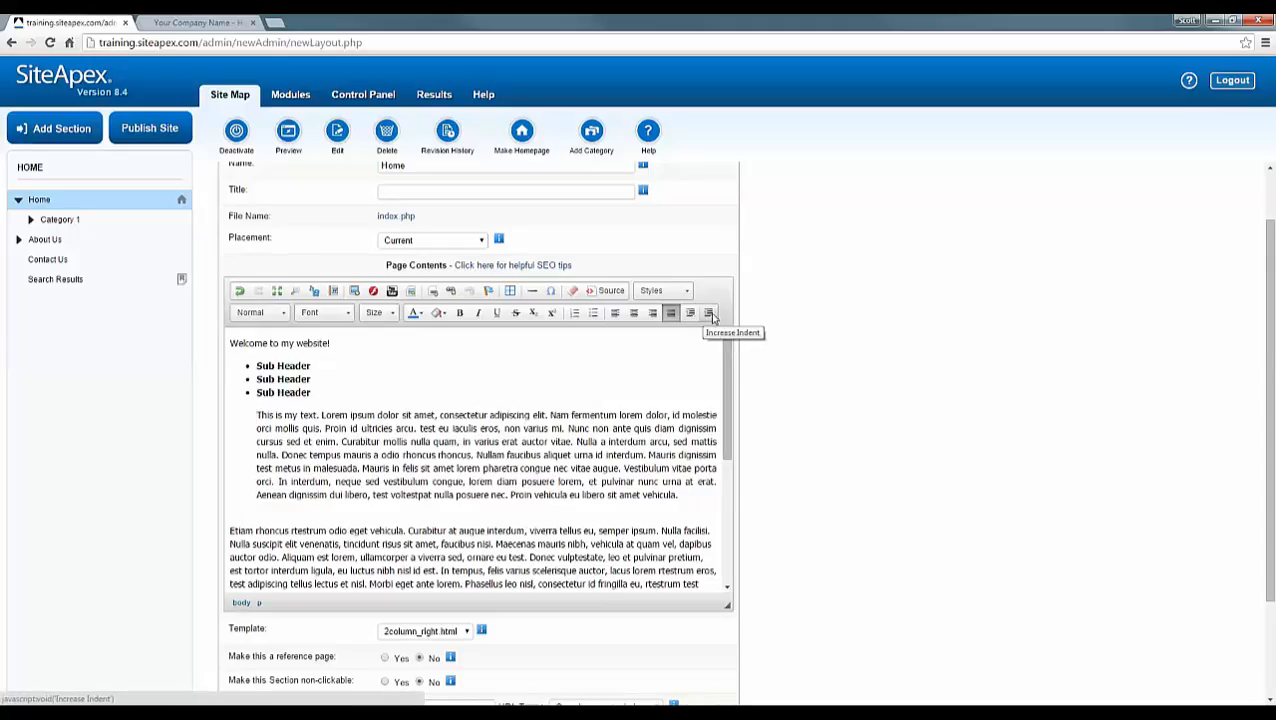
click(708, 313)
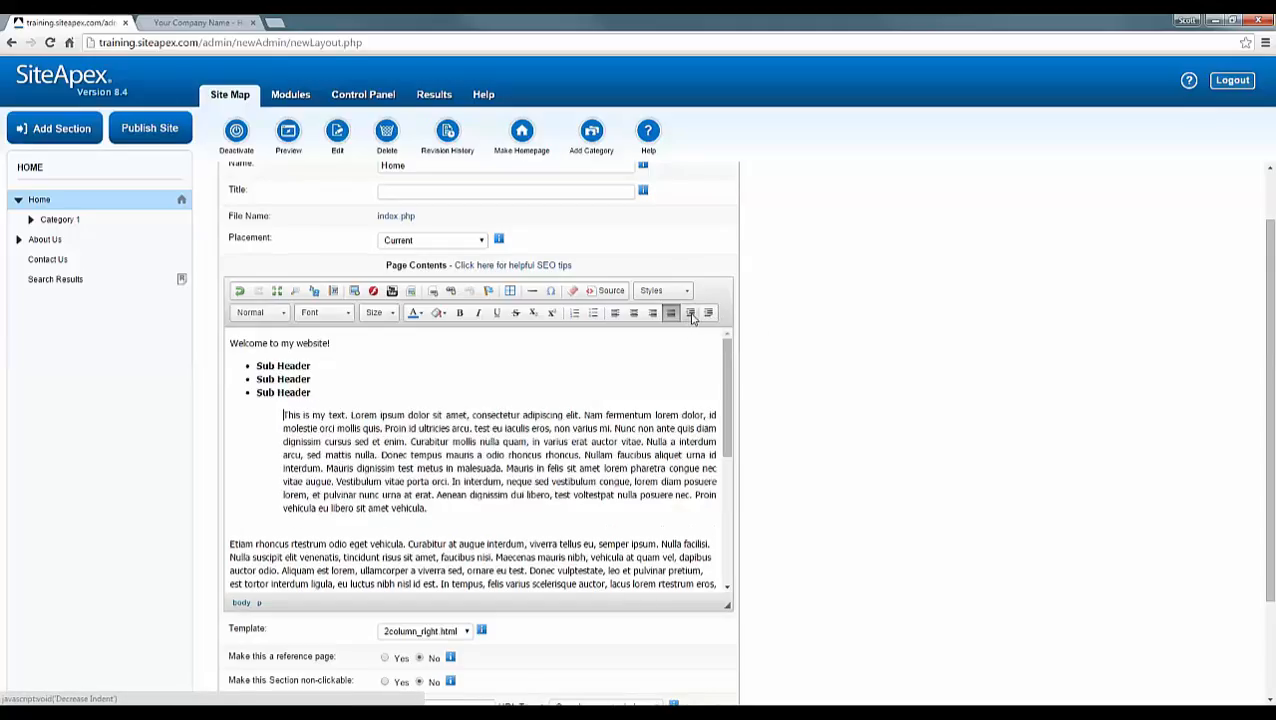
click(690, 313)
click(690, 313)
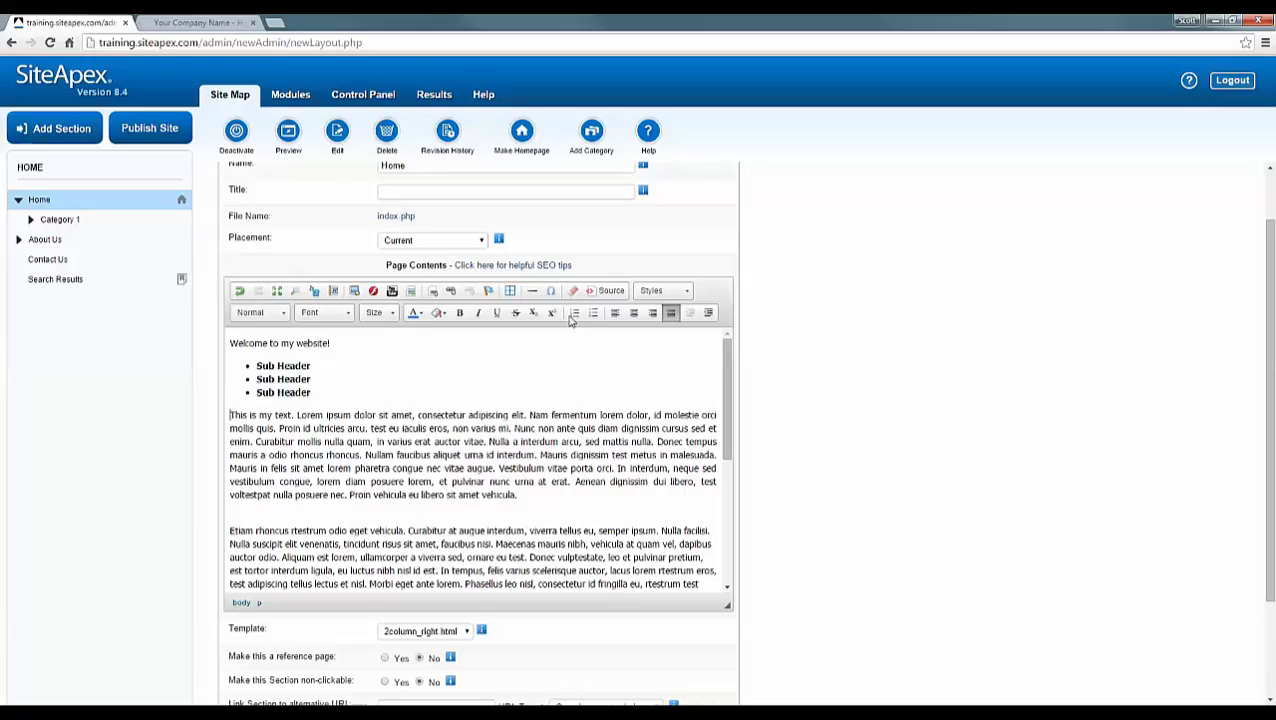
- Apply Heading 1 to the "Welcome to my website!" line and return it to the Normal paragraph format
drag(331, 343, 229, 343)
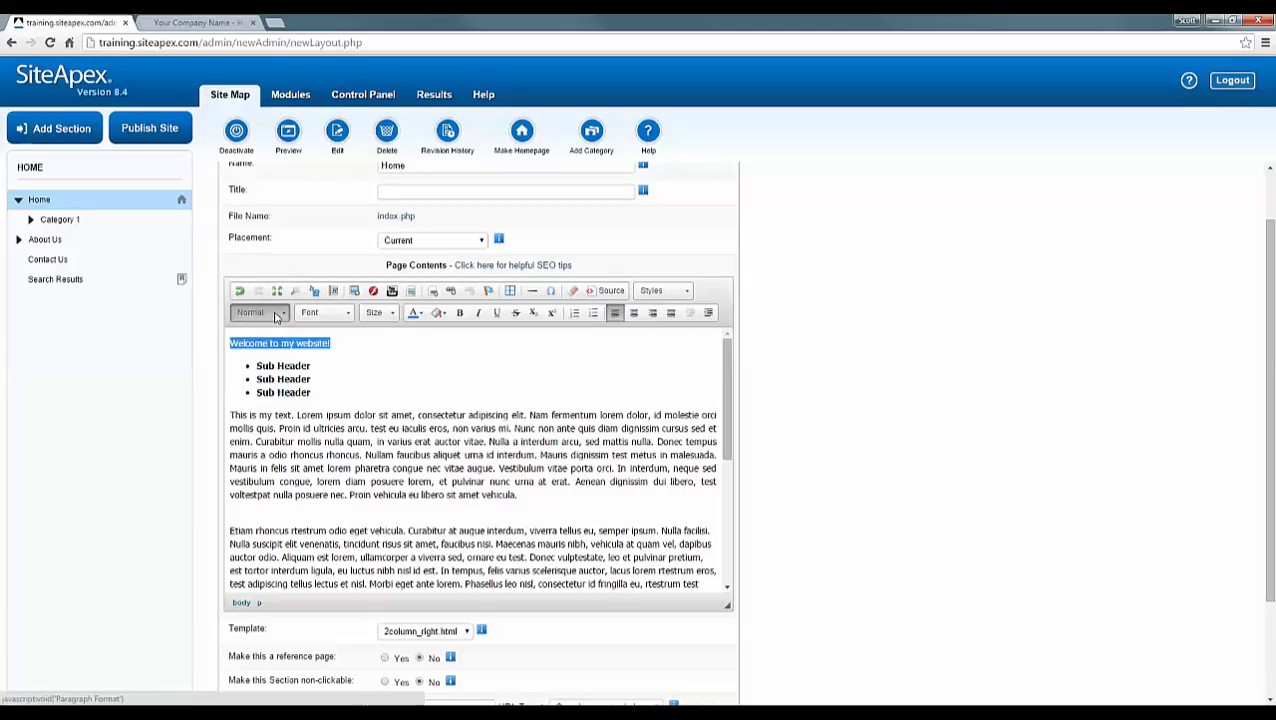
click(260, 312)
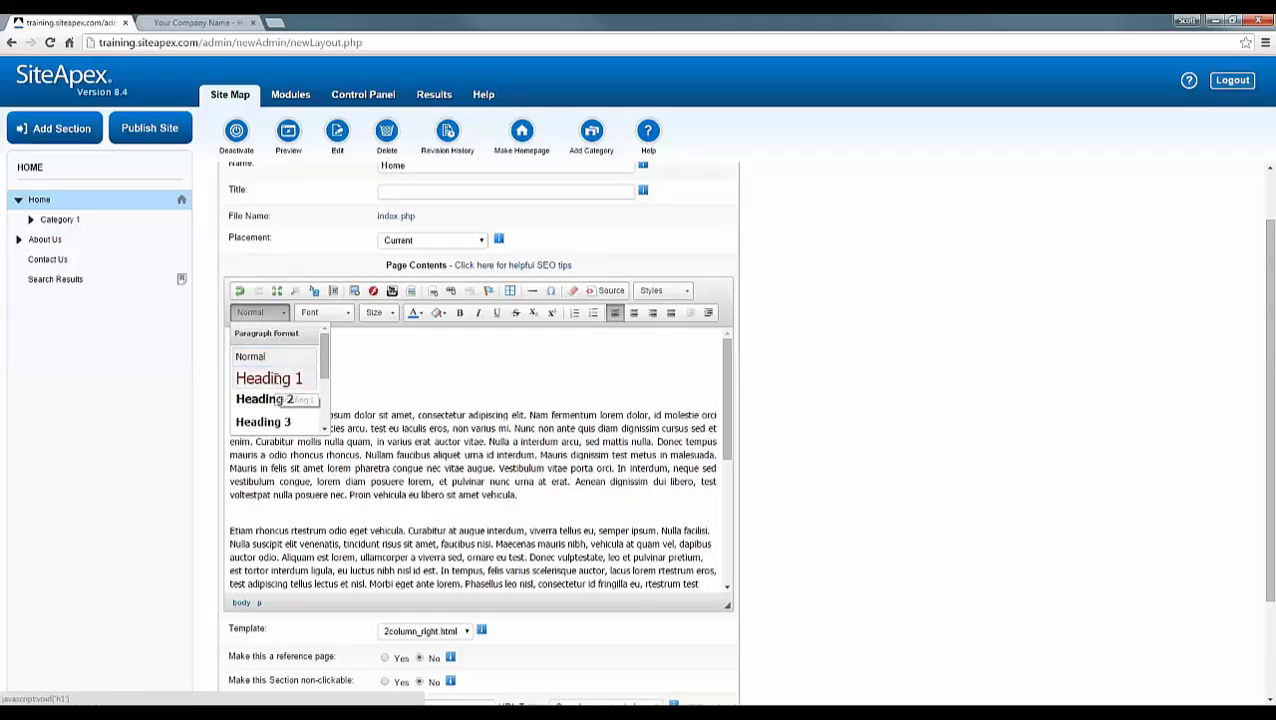
click(272, 379)
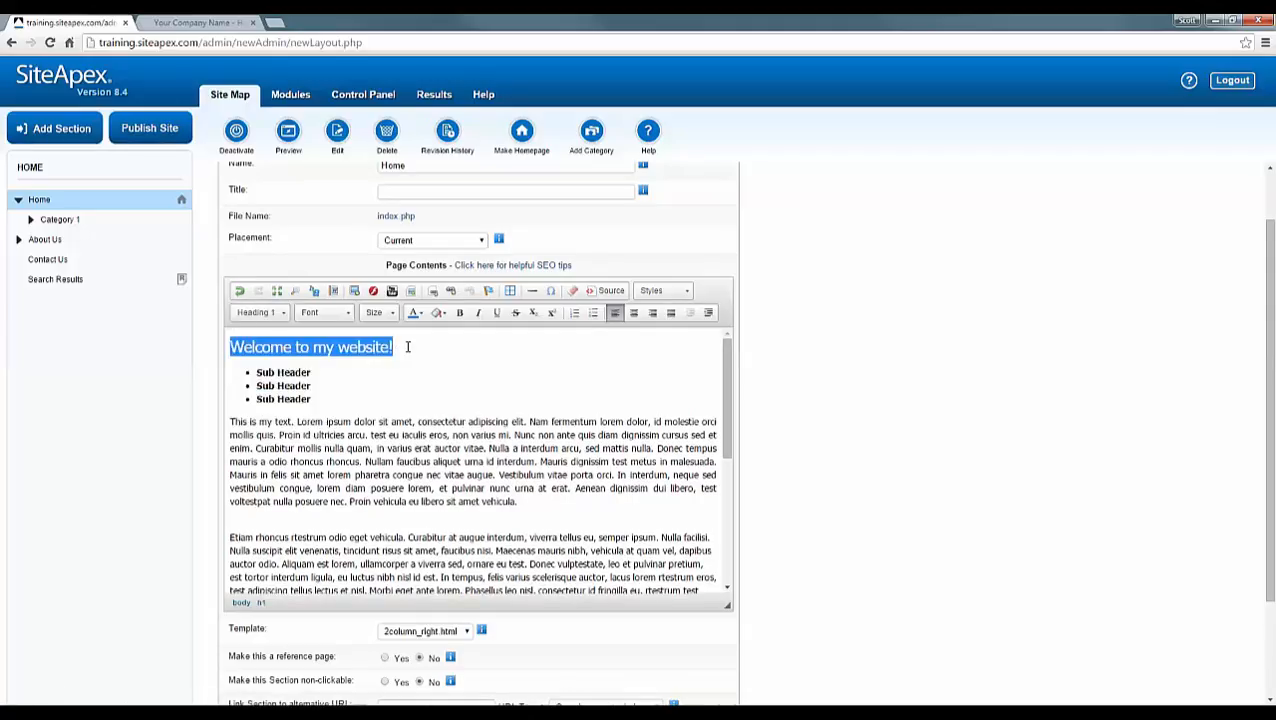
click(318, 348)
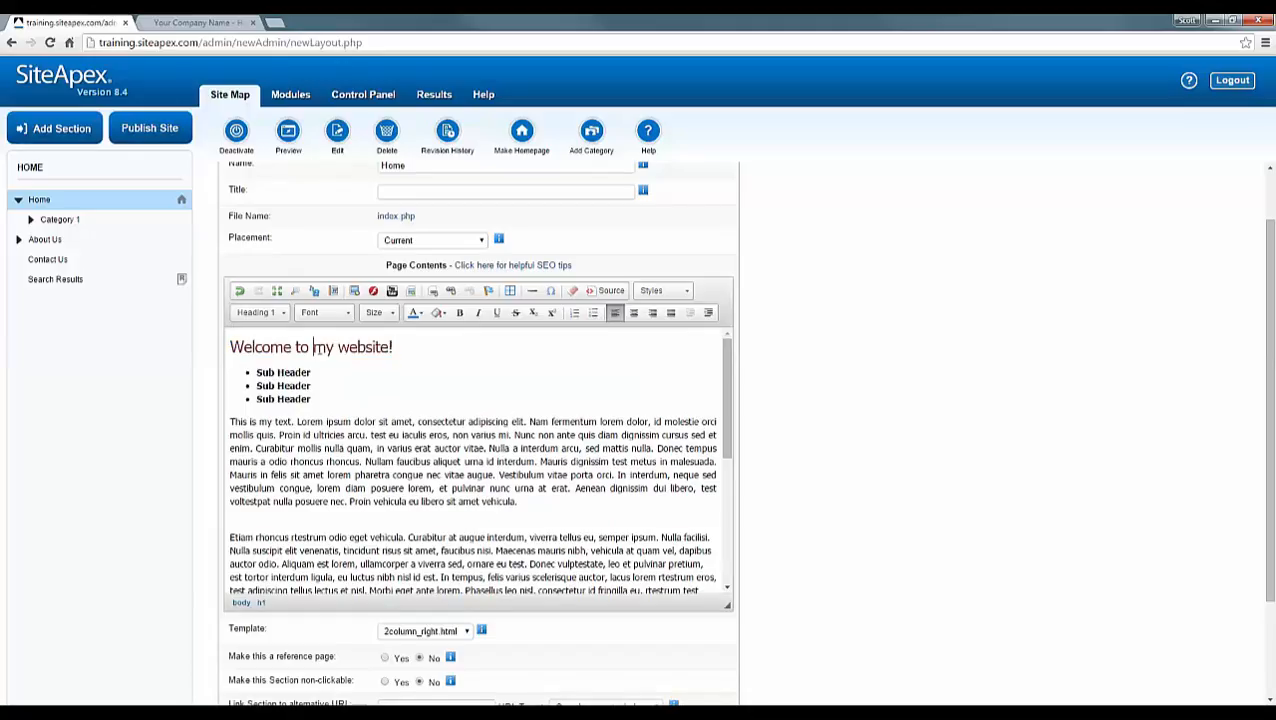
click(277, 314)
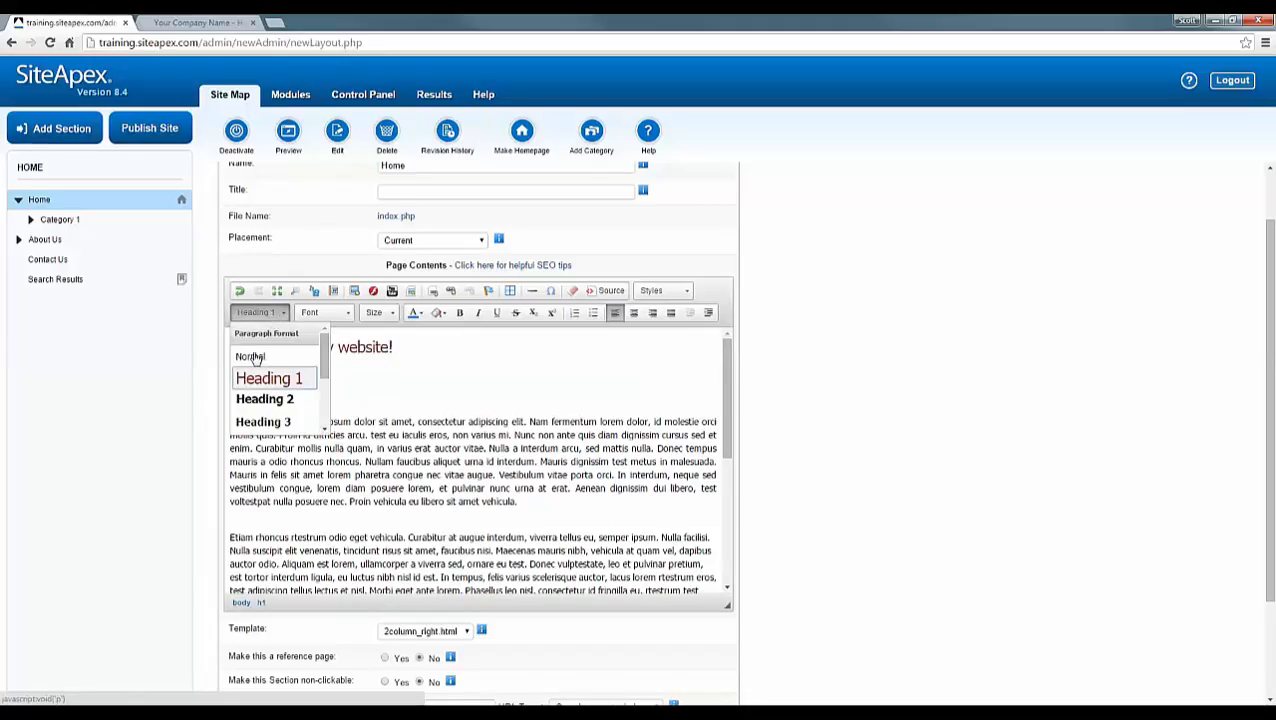
click(253, 358)
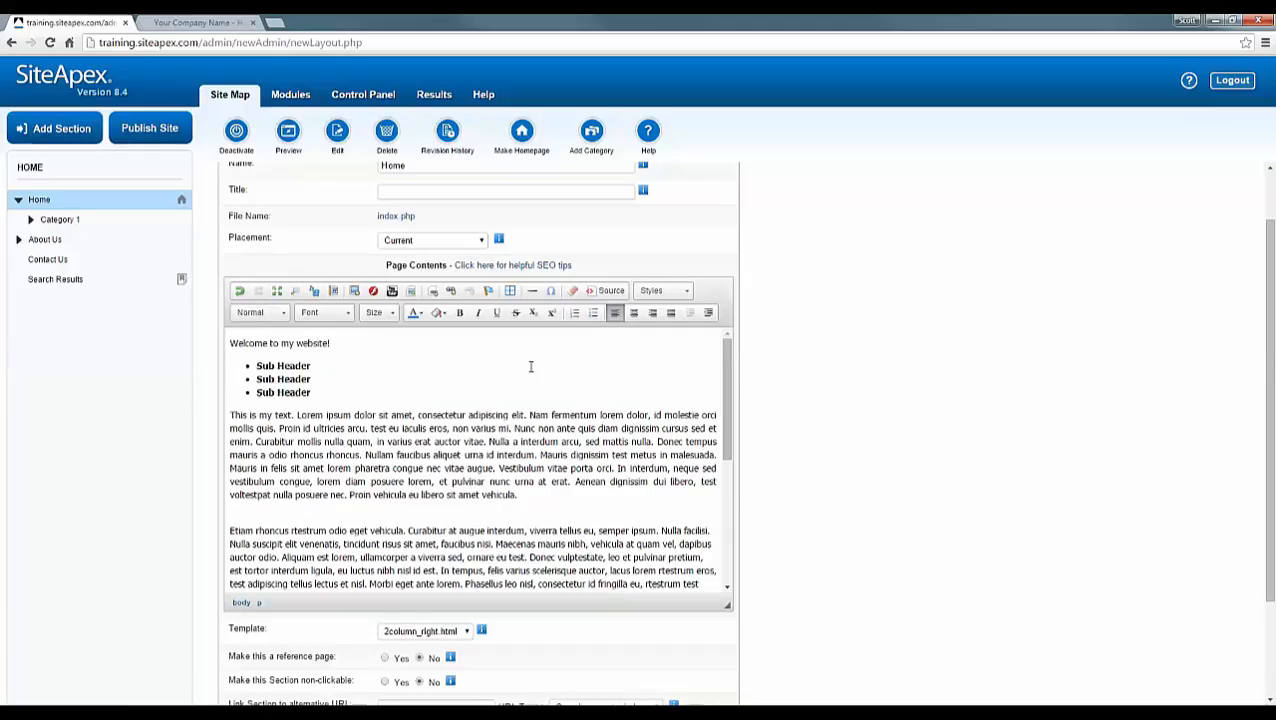